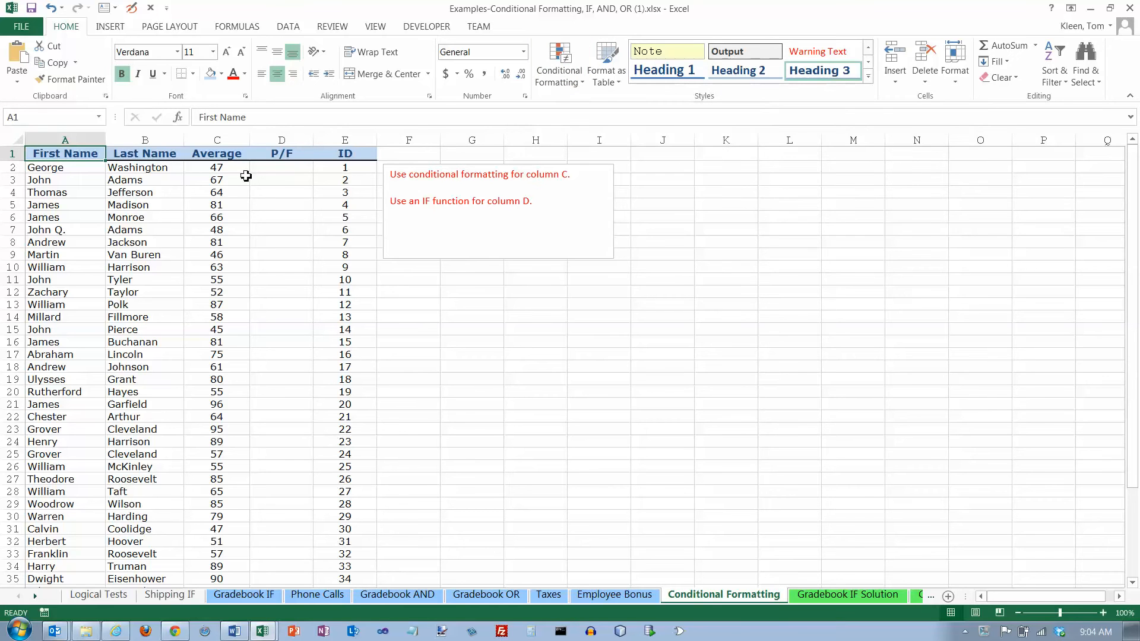
# - Apply blue gradient-fill data bars to the averages in C2:C44
pyautogui.click(215, 169)
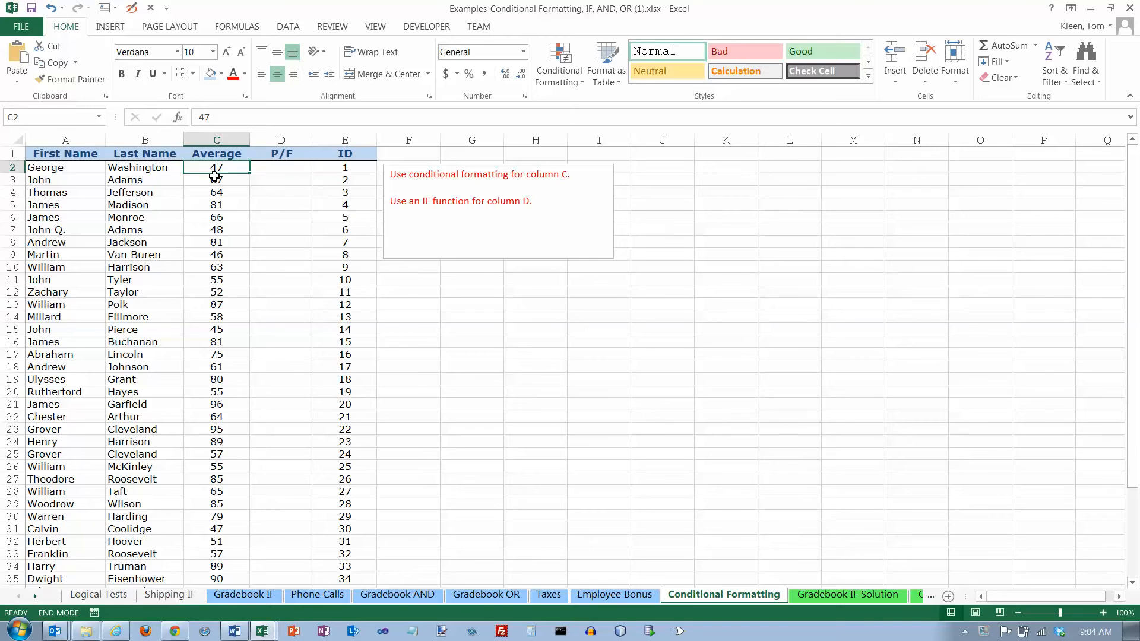
pyautogui.hotkey('ctrl', 'shift', 'Down')
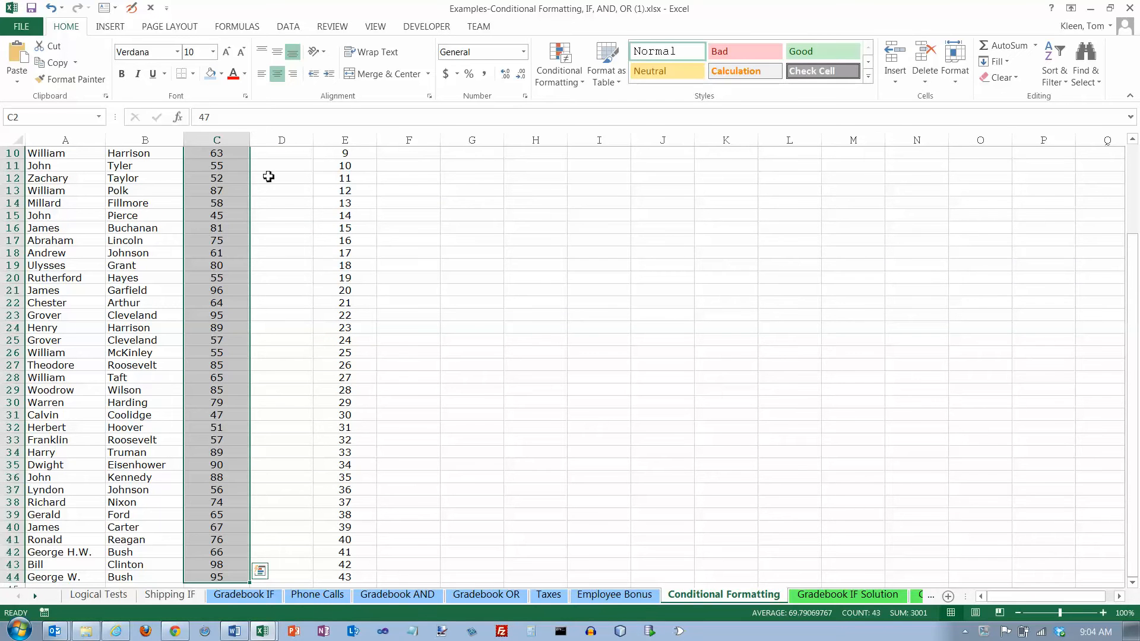
pyautogui.moveTo(1133, 256); pyautogui.dragTo(1134, 158)
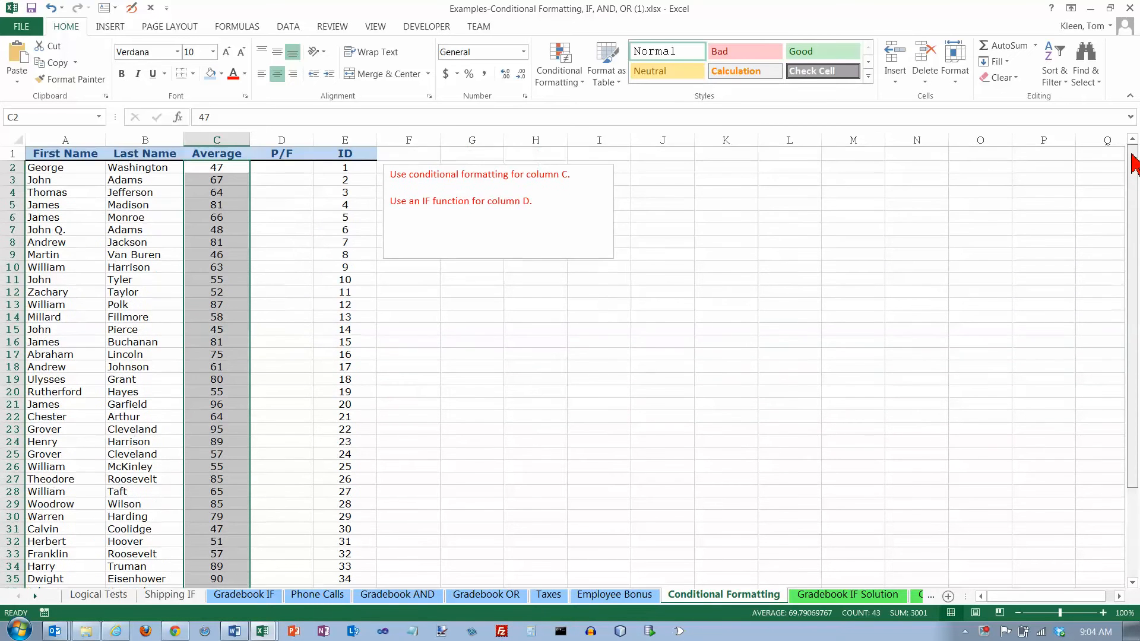
pyautogui.click(582, 83)
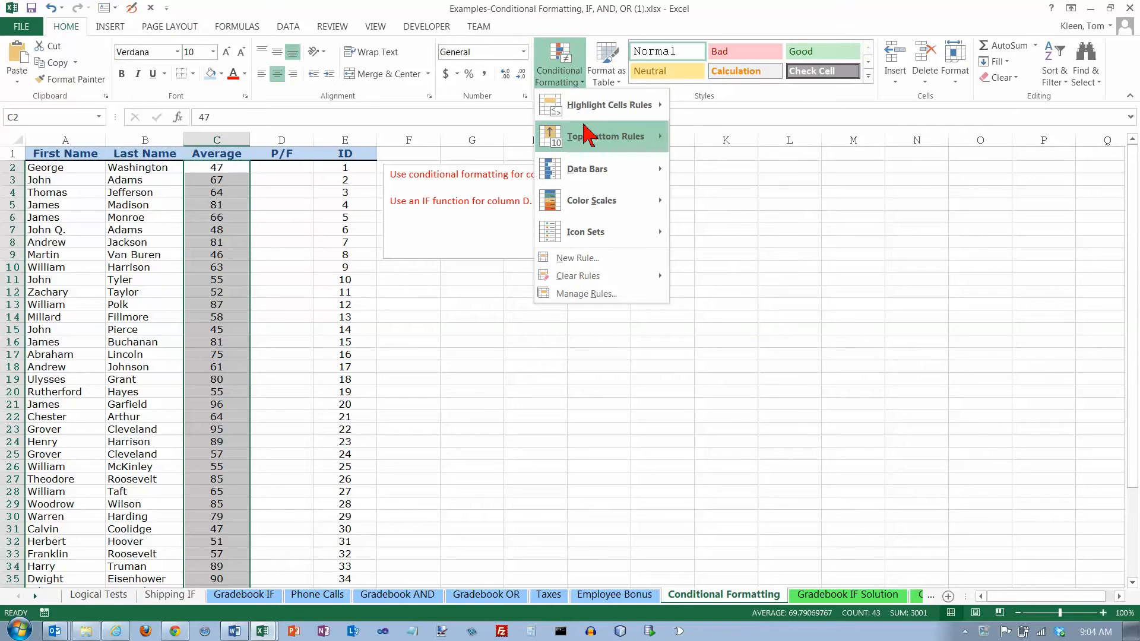
pyautogui.moveTo(603, 169)
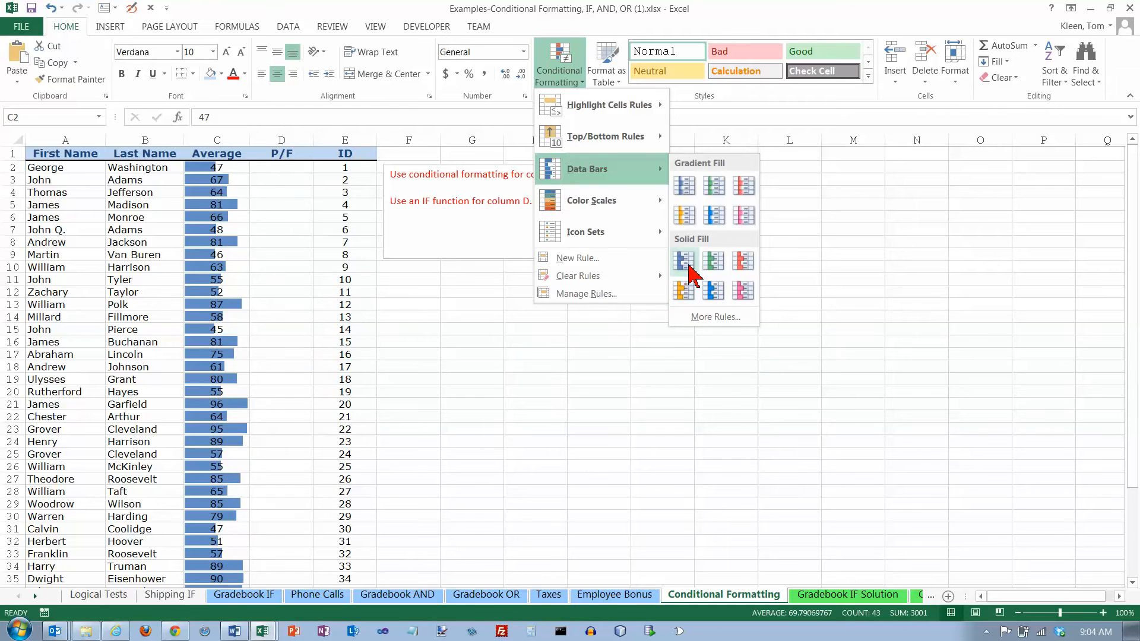
pyautogui.click(684, 186)
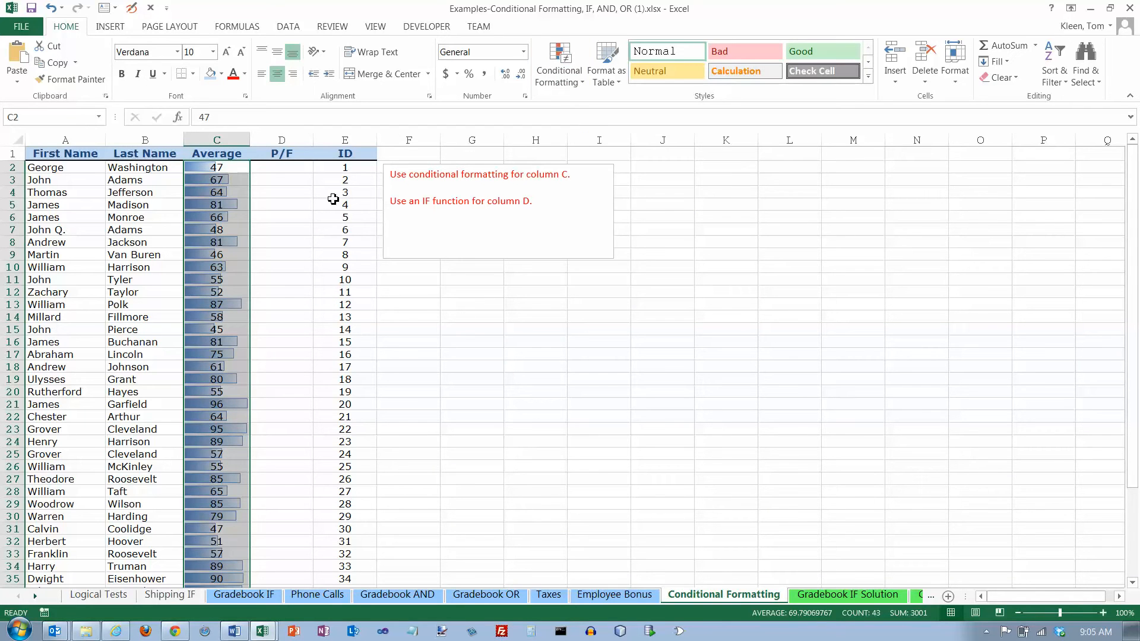
pyautogui.click(273, 168)
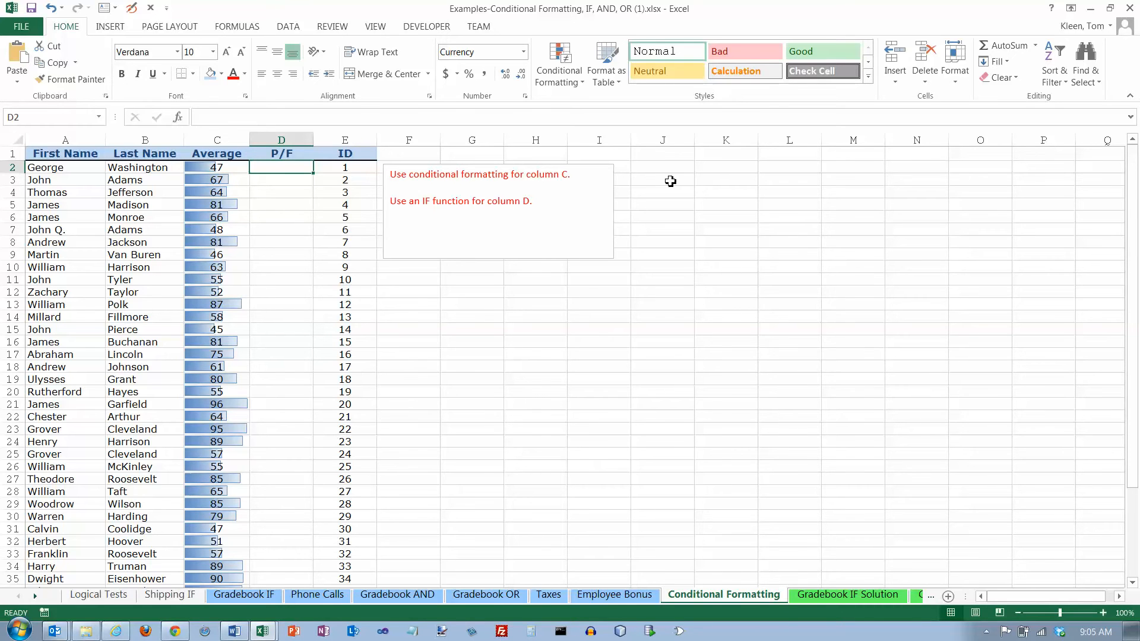
# - Select the averages in C2:C44 and clear the conditional formatting rules from the entire sheet
pyautogui.click(224, 169)
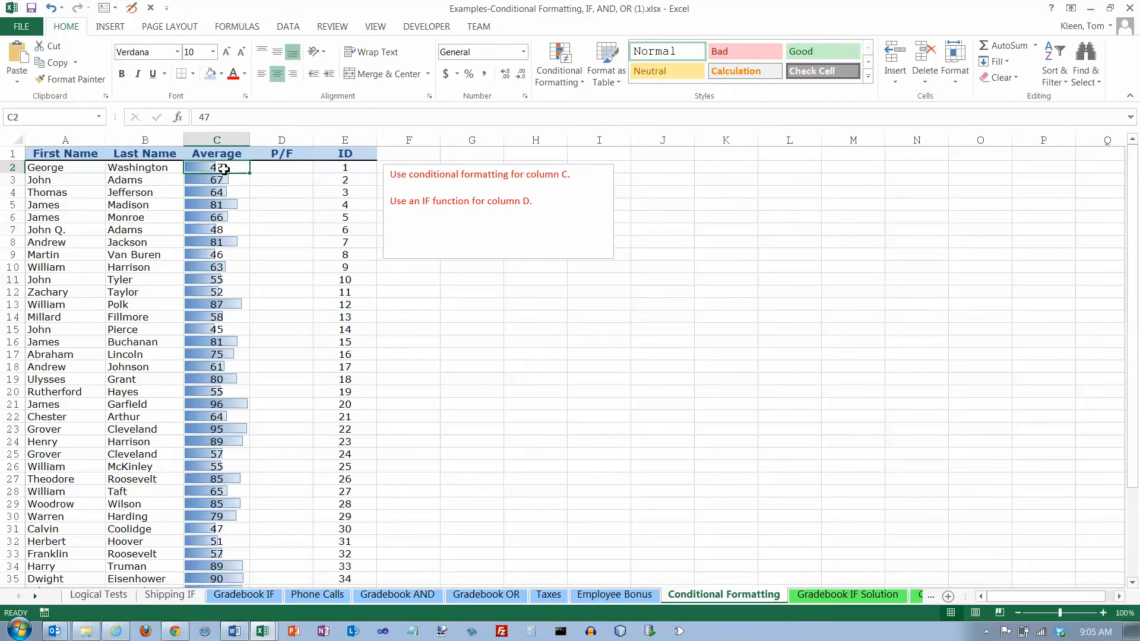
pyautogui.hotkey('ctrl', 'shift', 'Down')
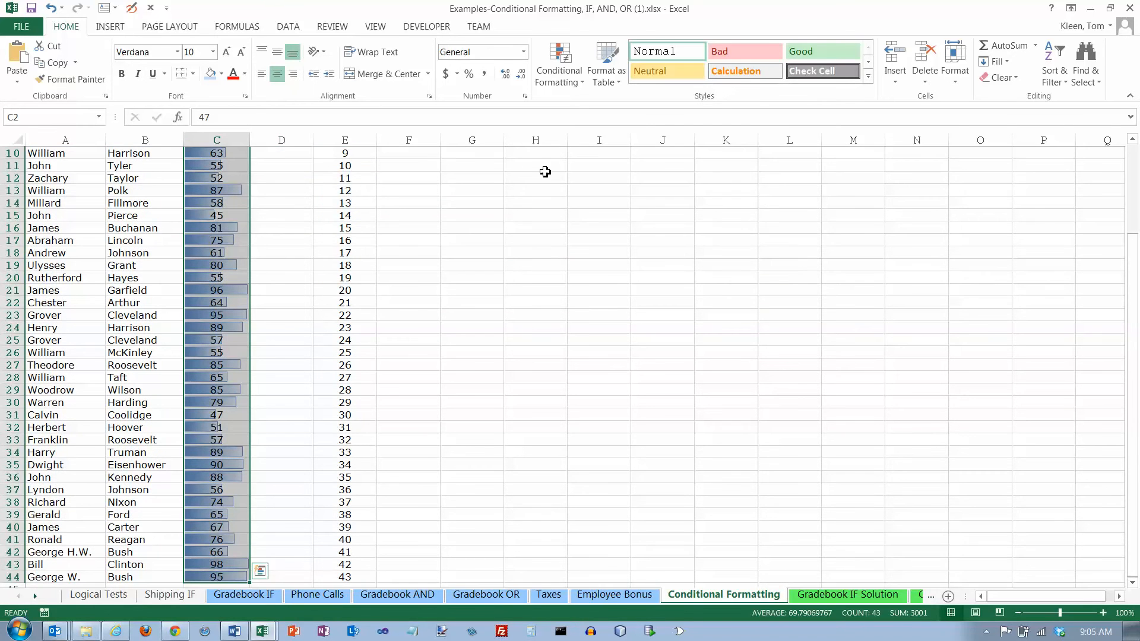
pyautogui.scroll(3, 544, 171)
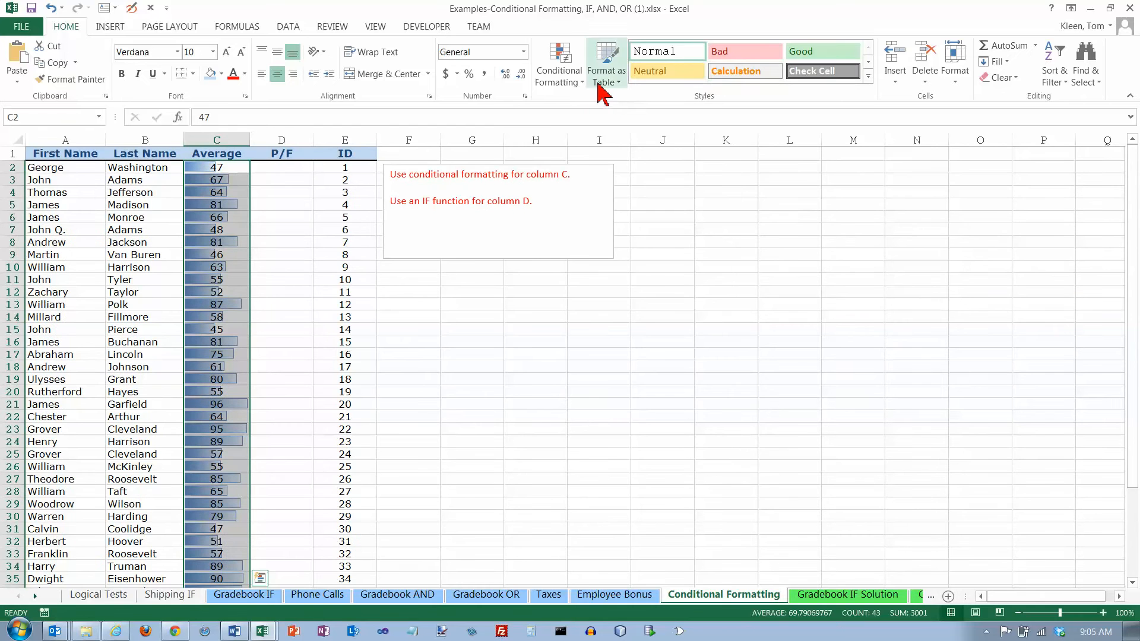
pyautogui.click(582, 83)
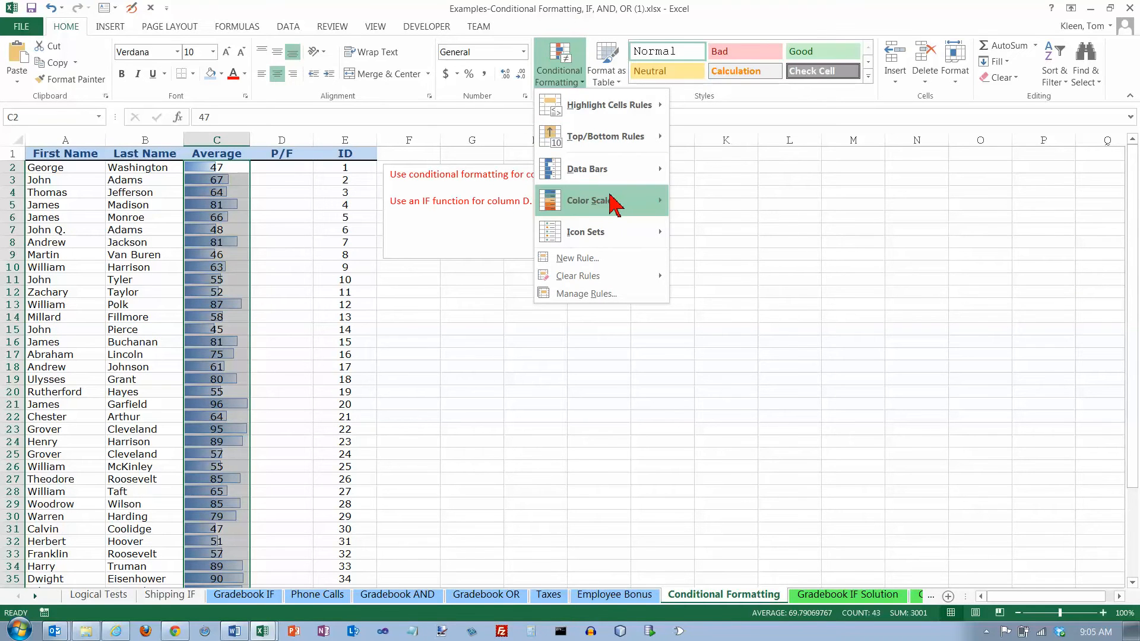
pyautogui.moveTo(613, 206)
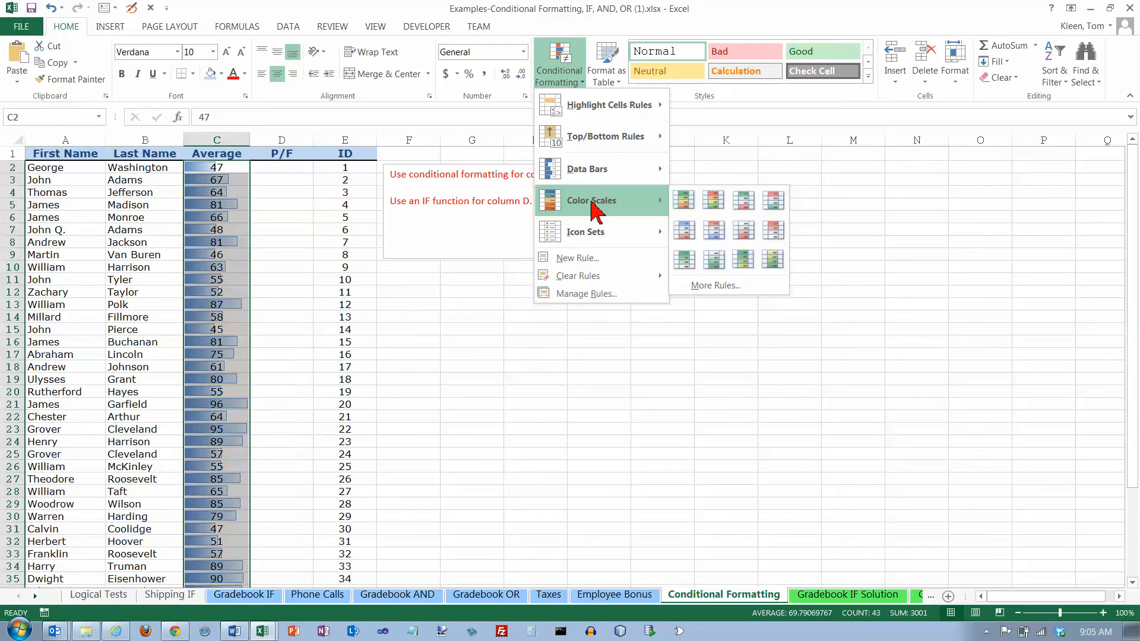
pyautogui.moveTo(591, 282)
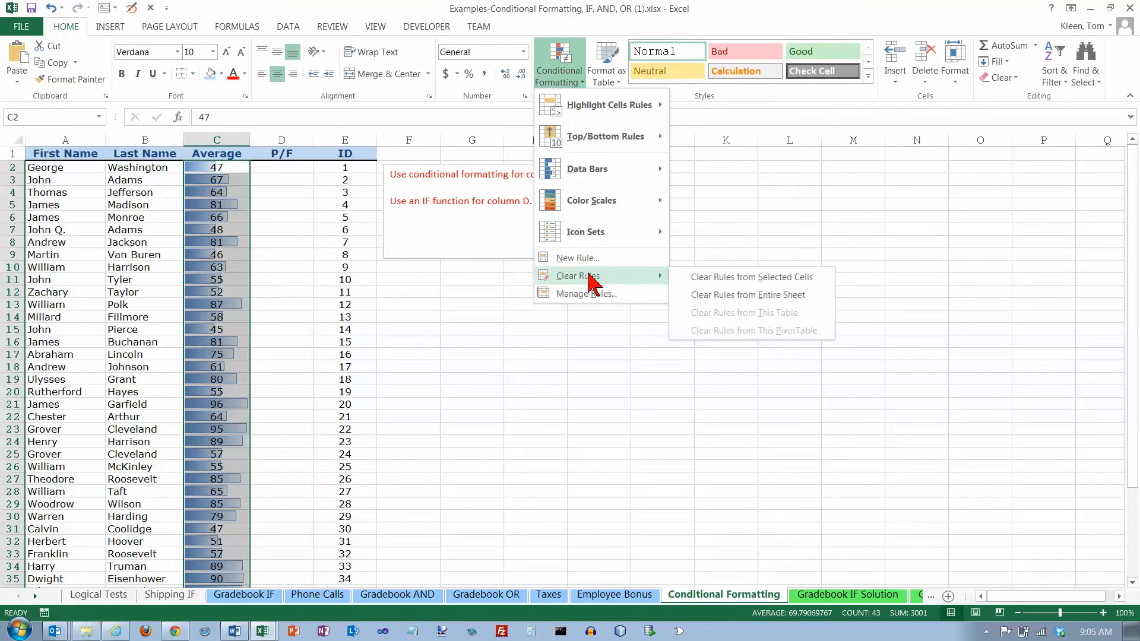
pyautogui.click(737, 296)
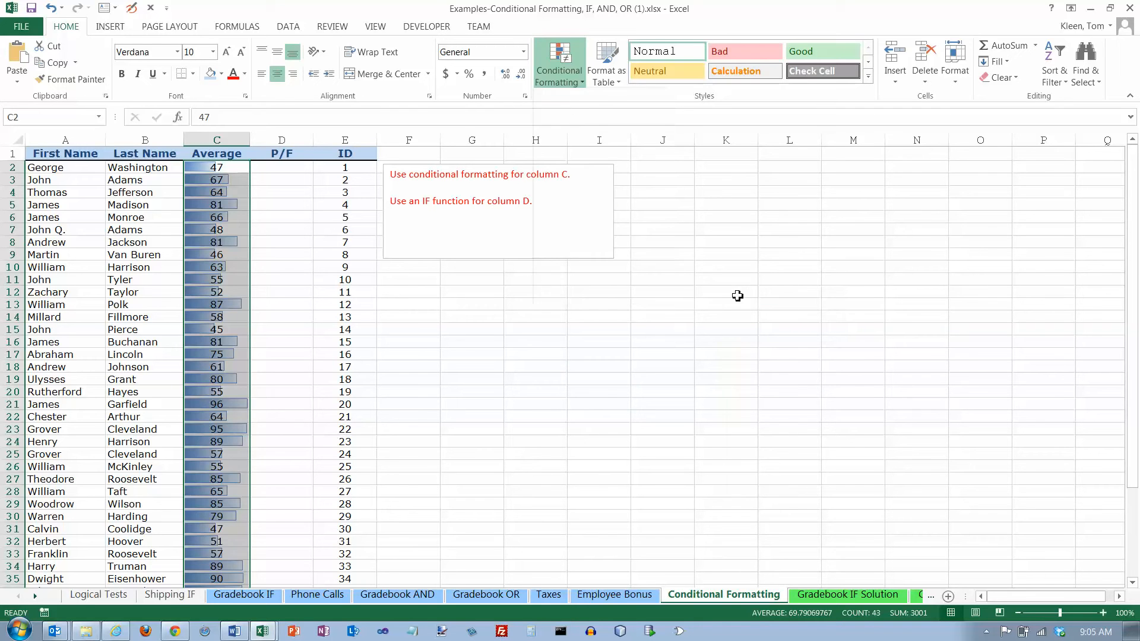
# - Start a Less Than highlight rule for the averages in C2:C44 with a threshold of 70
pyautogui.click(585, 88)
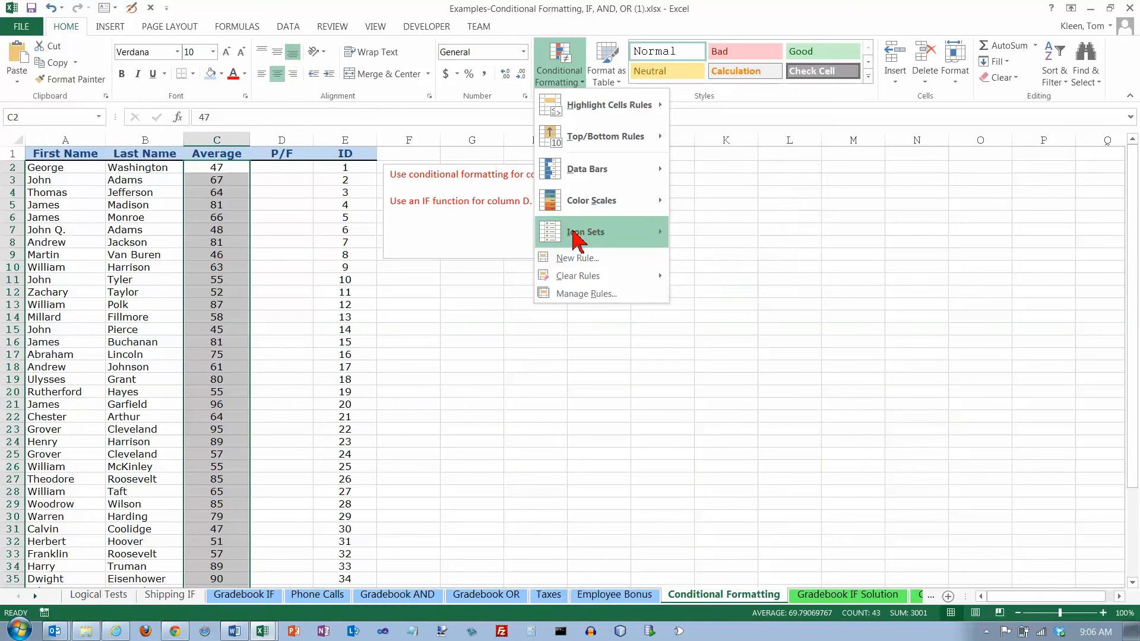
pyautogui.moveTo(576, 236)
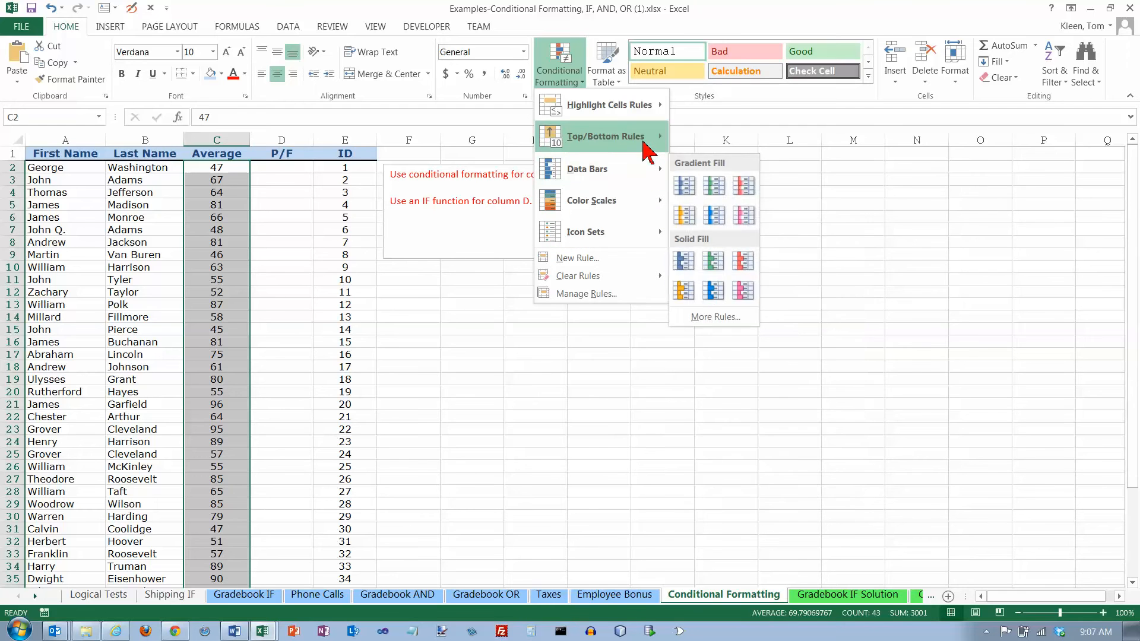
pyautogui.moveTo(631, 109)
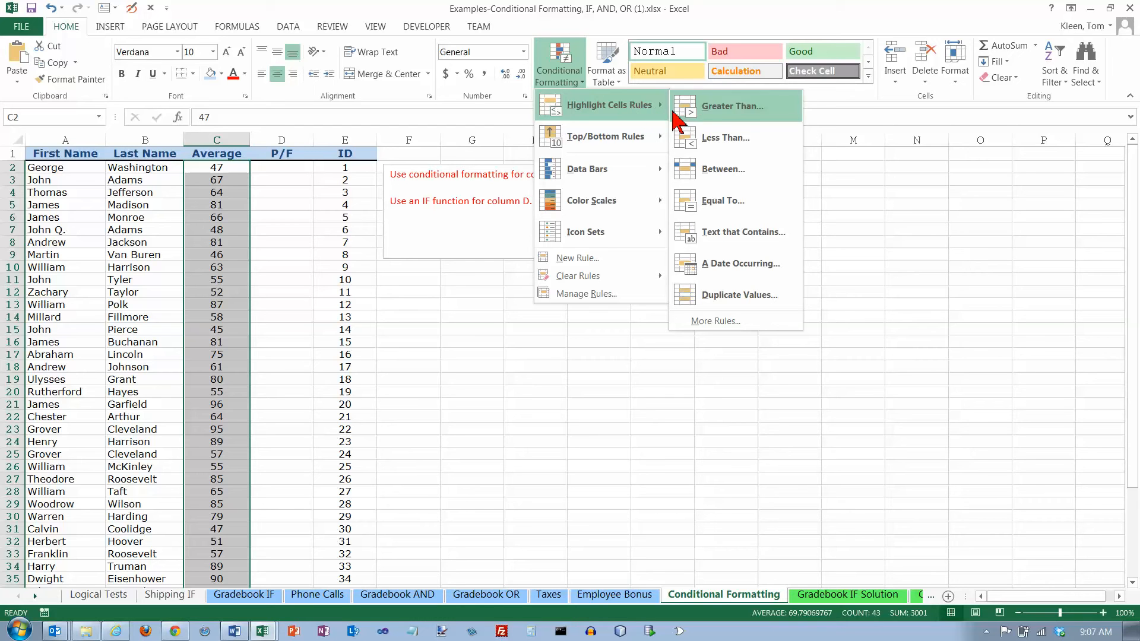
pyautogui.click(721, 149)
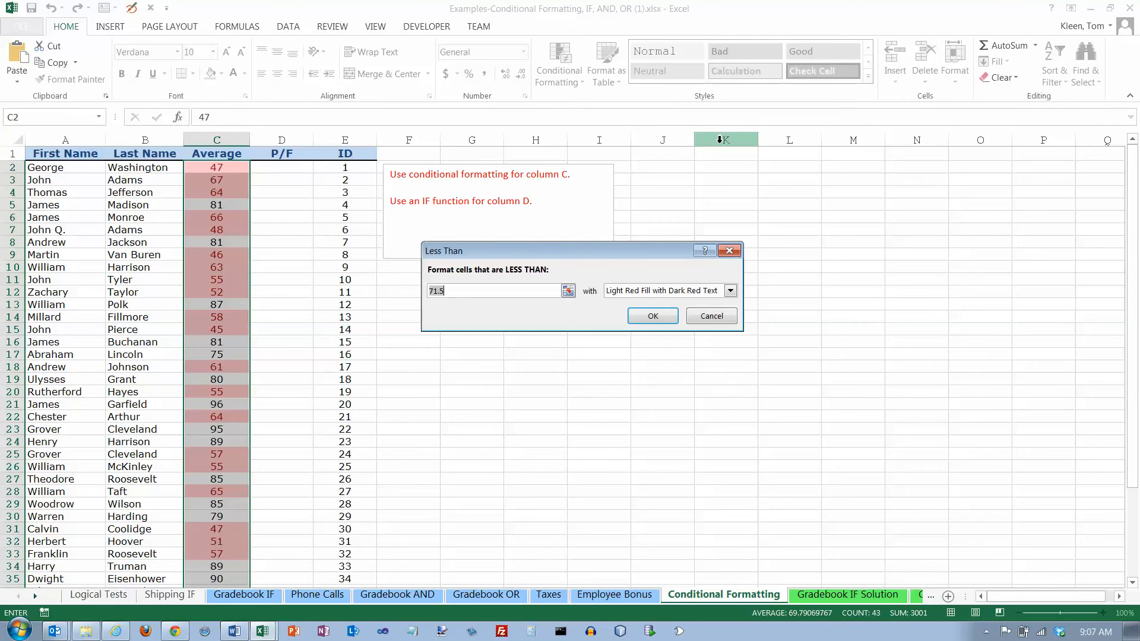
pyautogui.write('70')
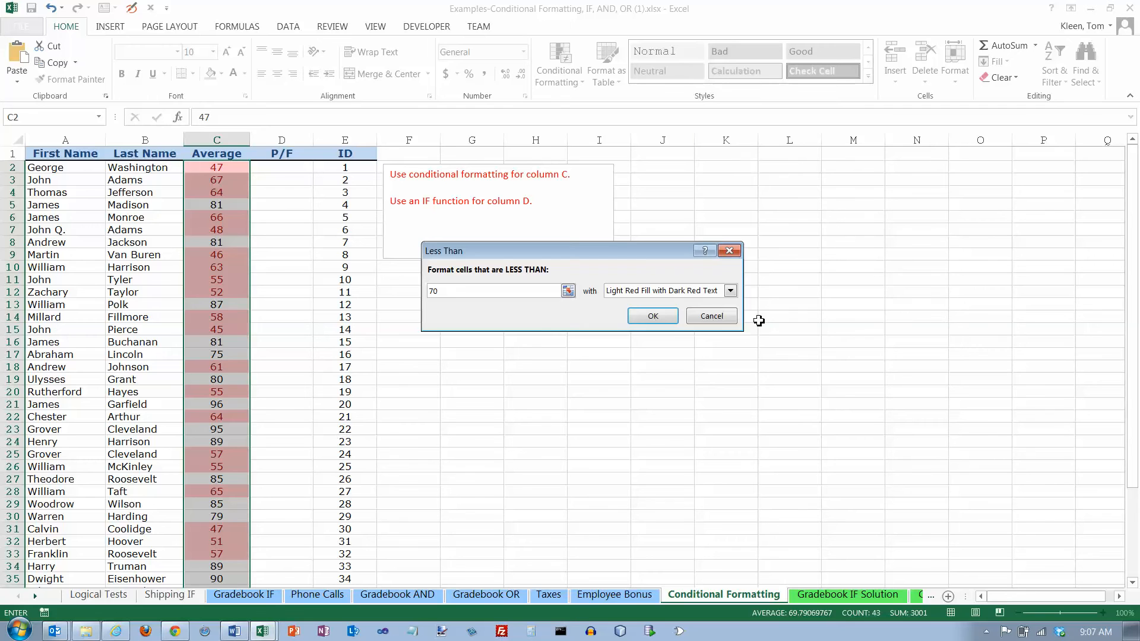
# - Try the preset formats Yellow Fill with Dark Yellow Text, Green Fill with Dark Green Text and Light Red Fill for the rule
pyautogui.click(730, 292)
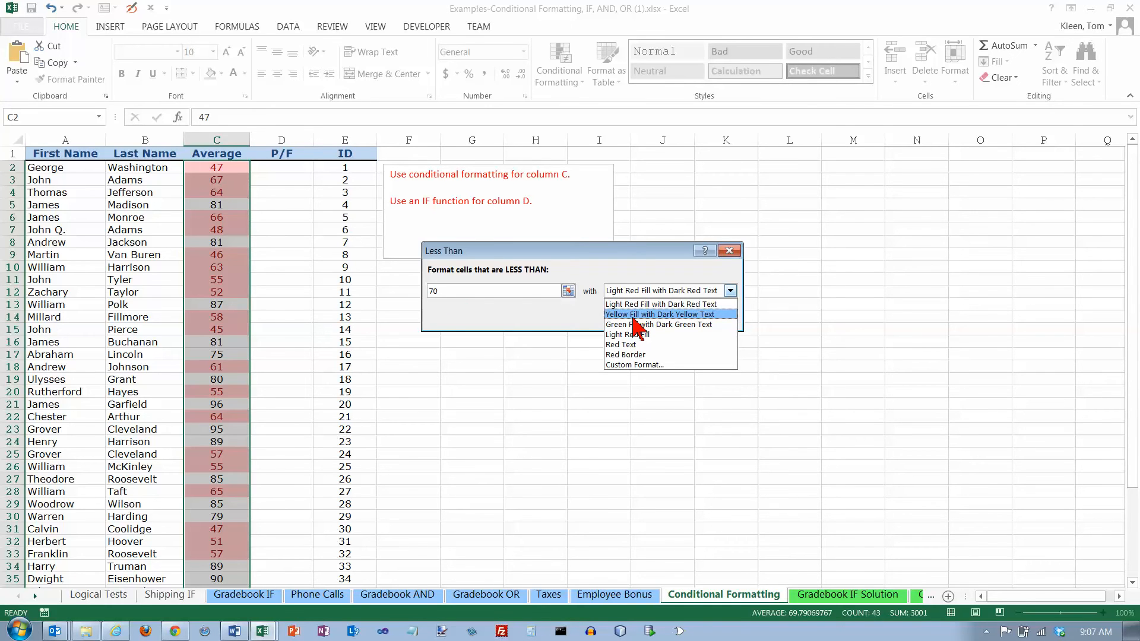
pyautogui.click(653, 314)
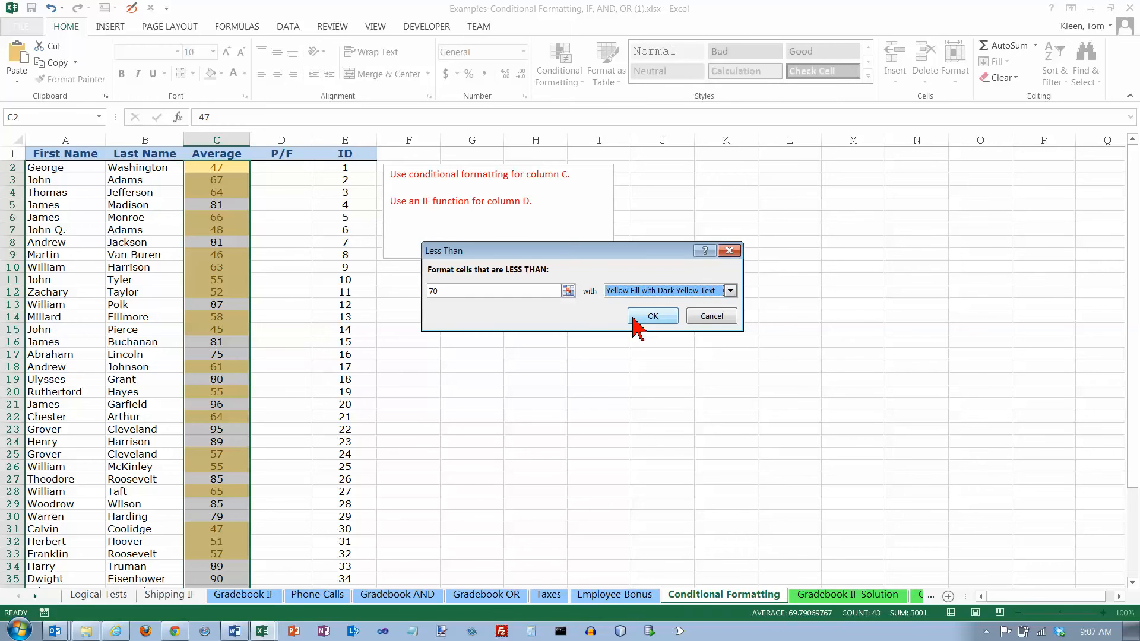
pyautogui.click(730, 291)
pyautogui.click(710, 326)
pyautogui.click(730, 291)
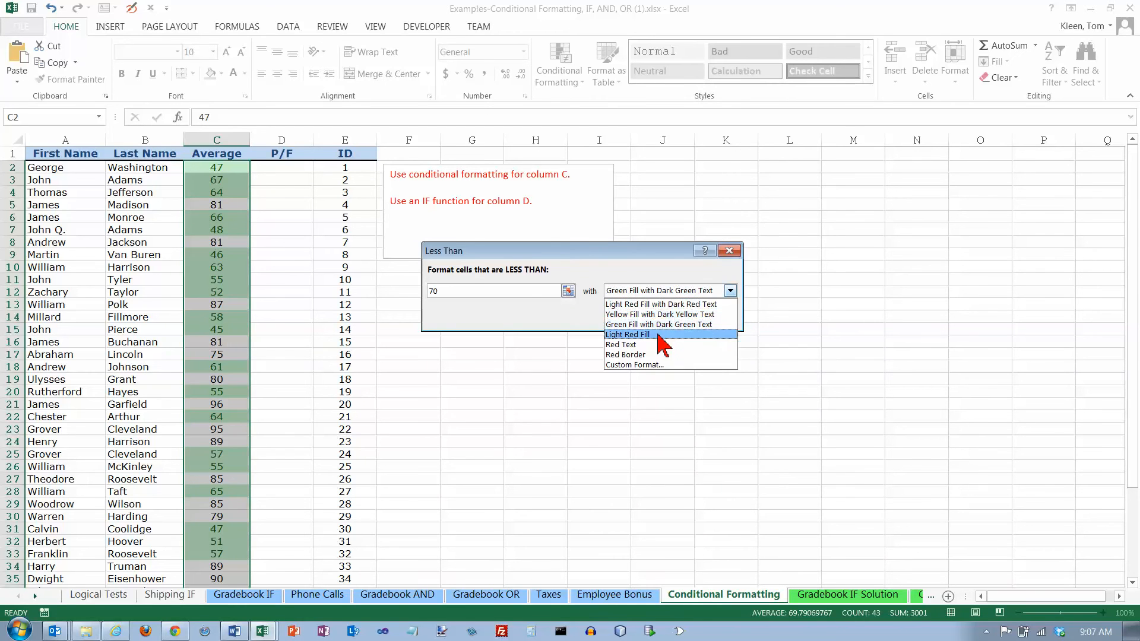
pyautogui.click(659, 336)
# - Start a custom format for the rule and set its font to bold in standard red
pyautogui.click(730, 291)
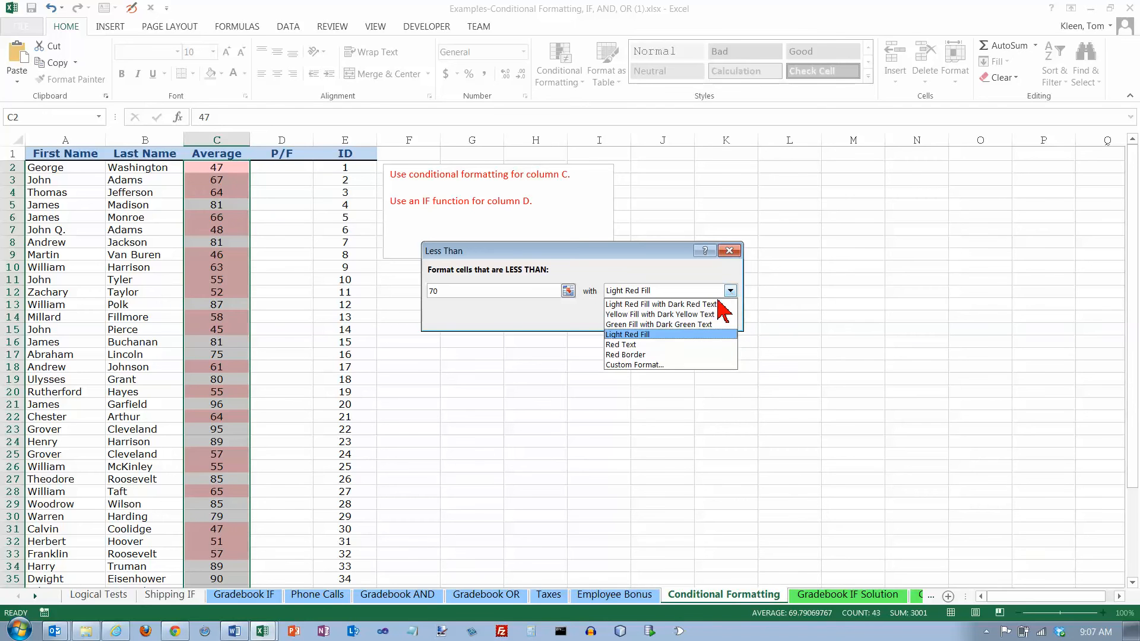
pyautogui.click(641, 365)
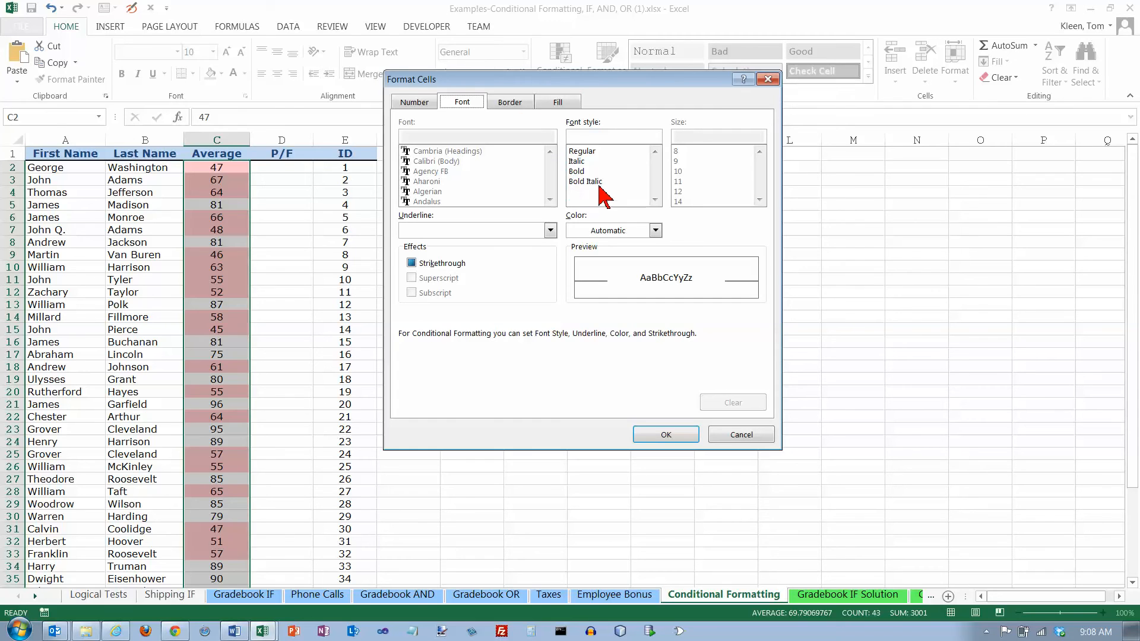
pyautogui.click(576, 172)
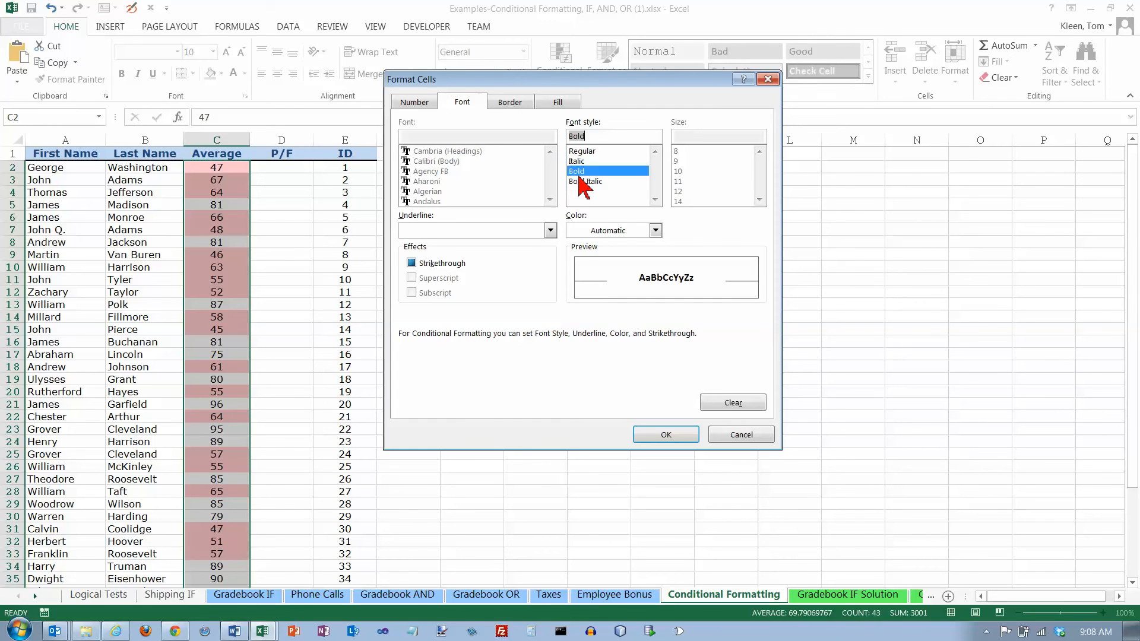
pyautogui.click(656, 231)
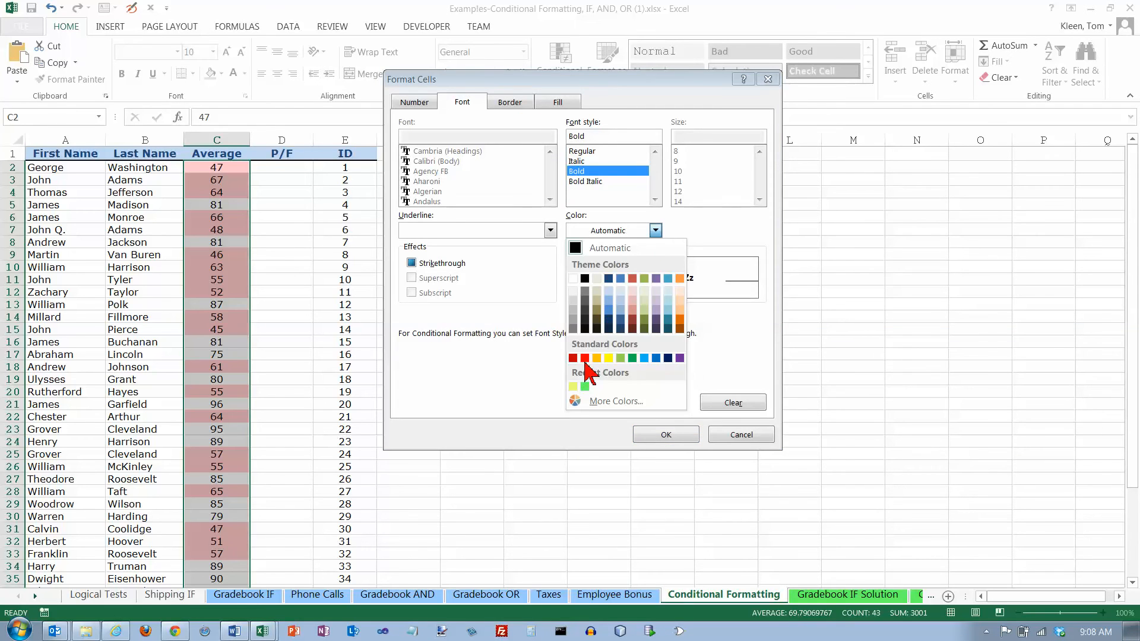
pyautogui.click(584, 357)
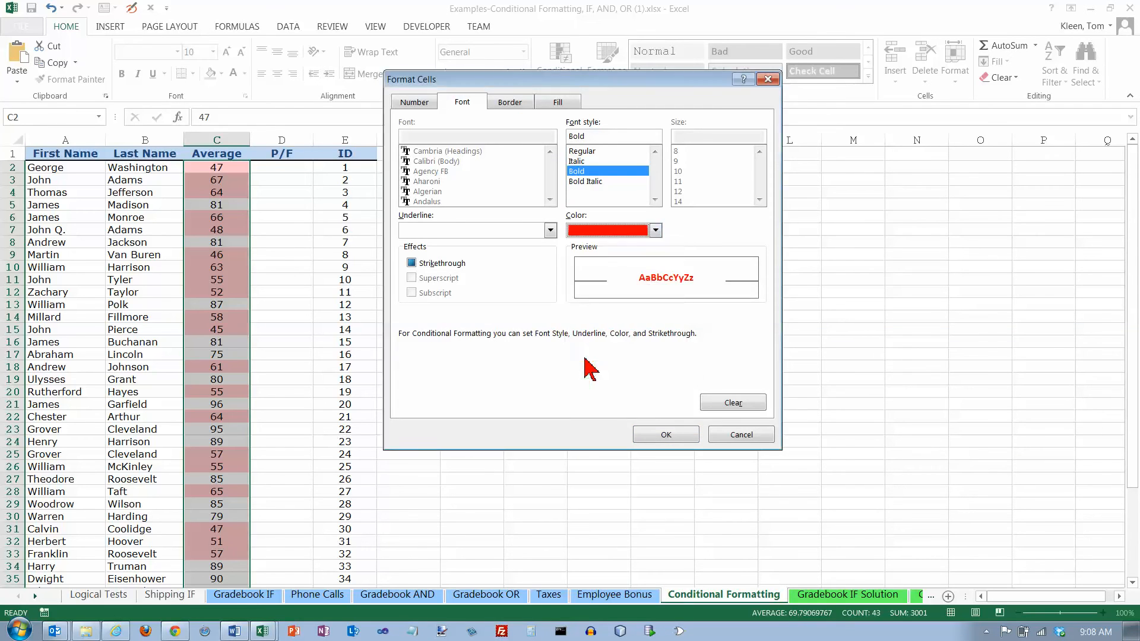
# - Set the custom format's fill to the lightest red theme tint and apply the rule to the averages
pyautogui.click(513, 106)
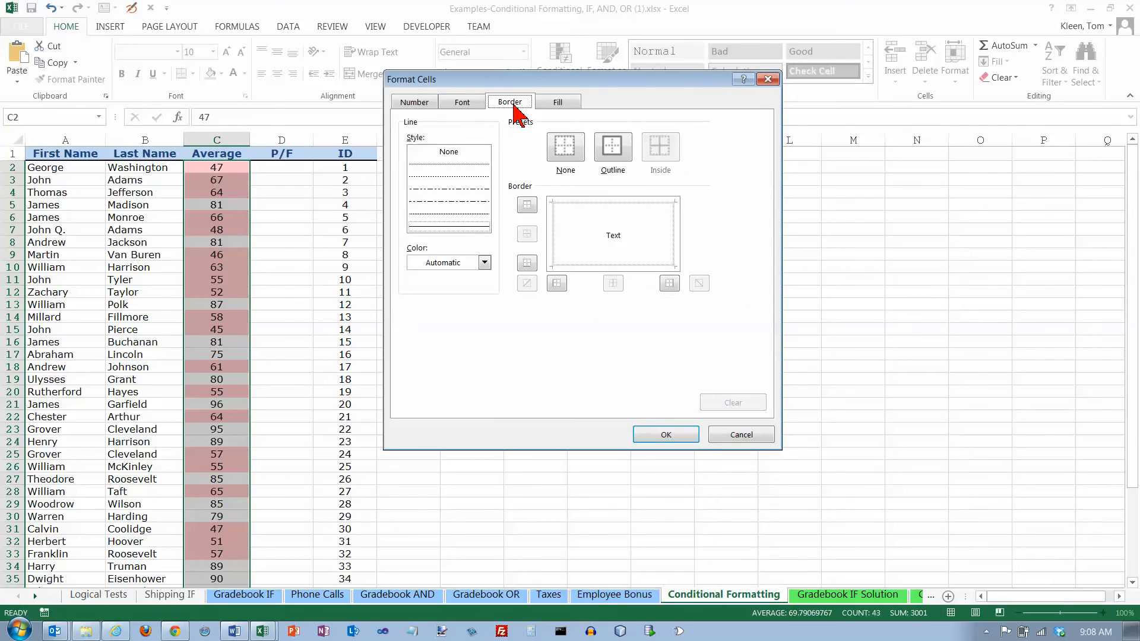
pyautogui.click(560, 105)
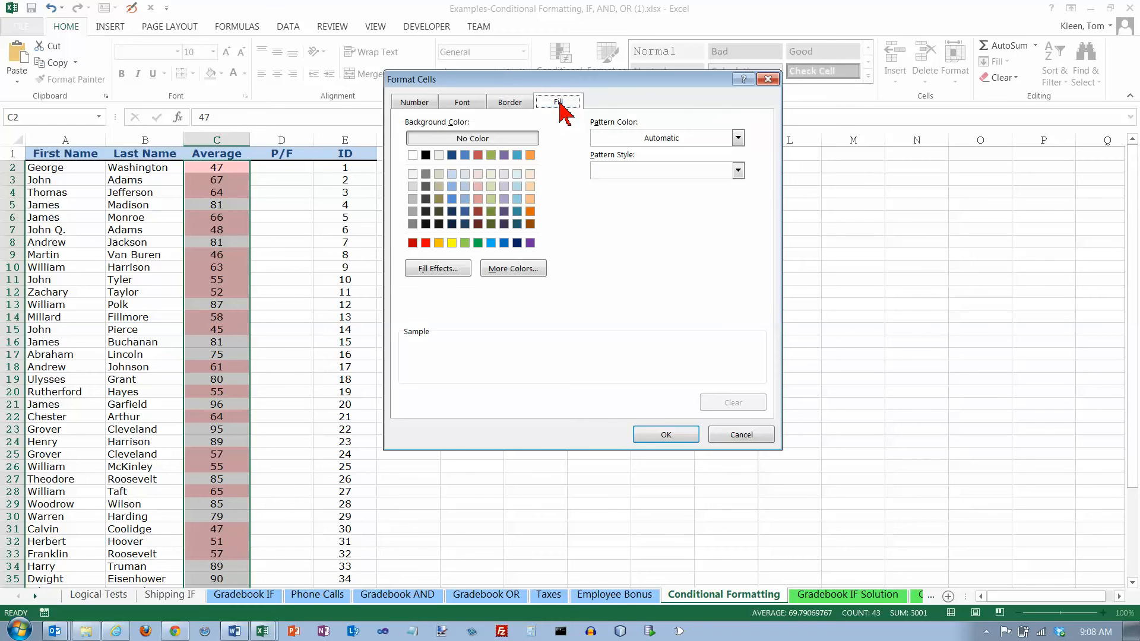
pyautogui.click(478, 187)
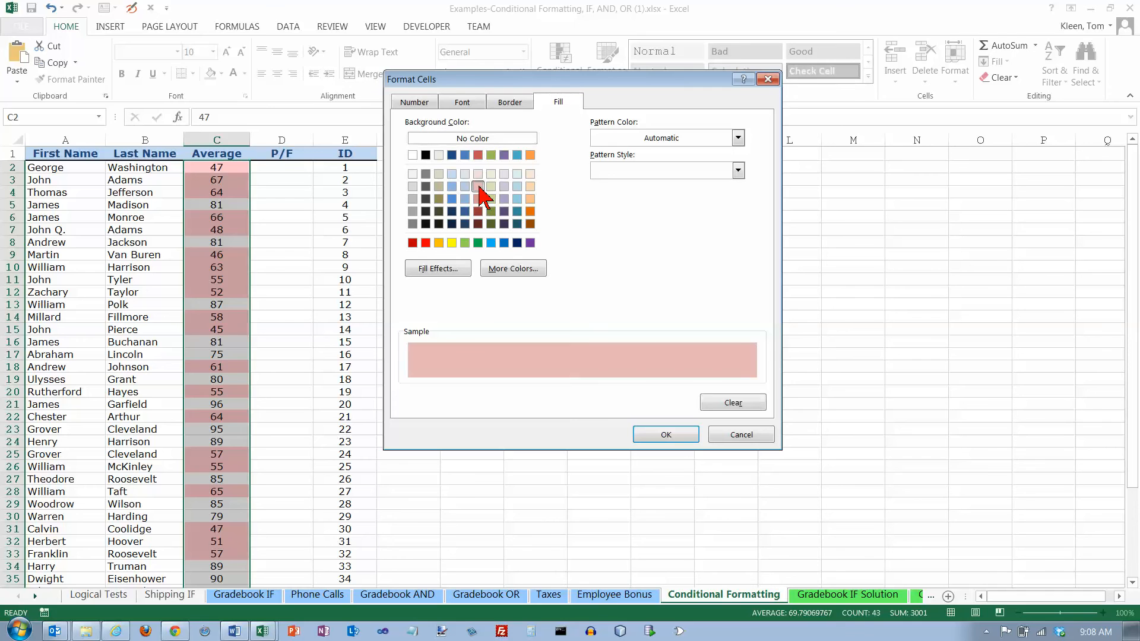
pyautogui.click(478, 174)
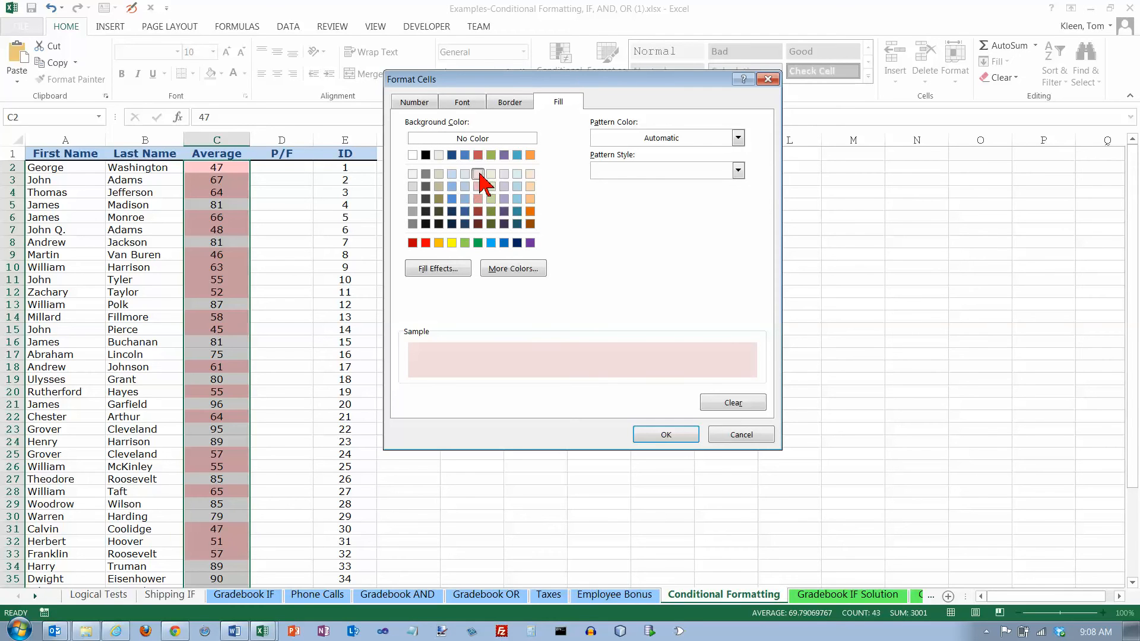
pyautogui.click(674, 434)
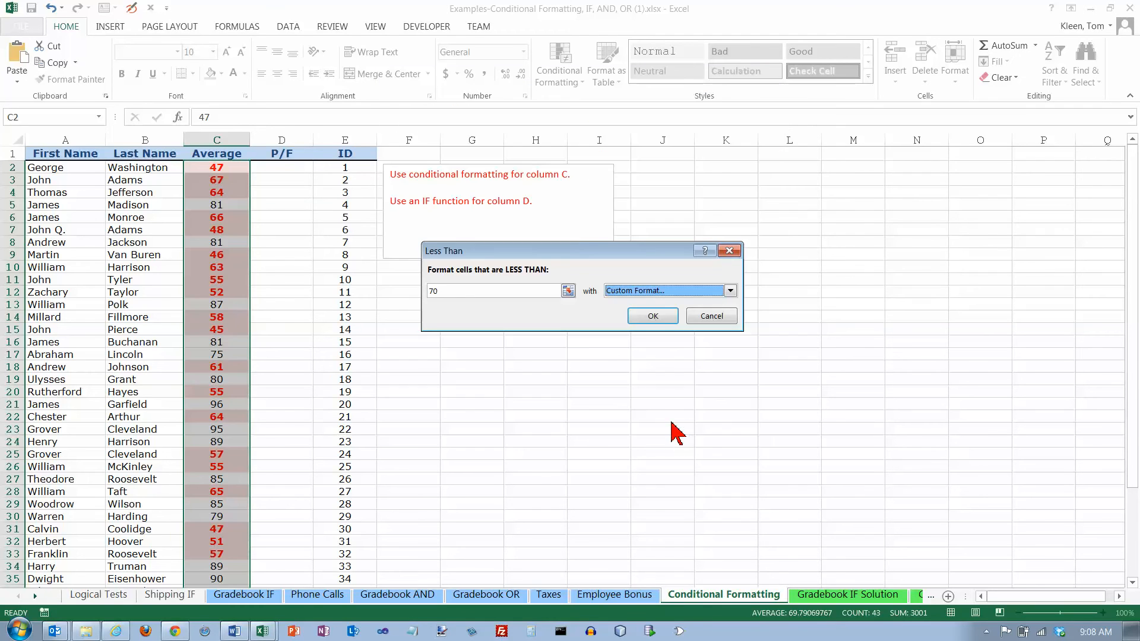
pyautogui.click(656, 315)
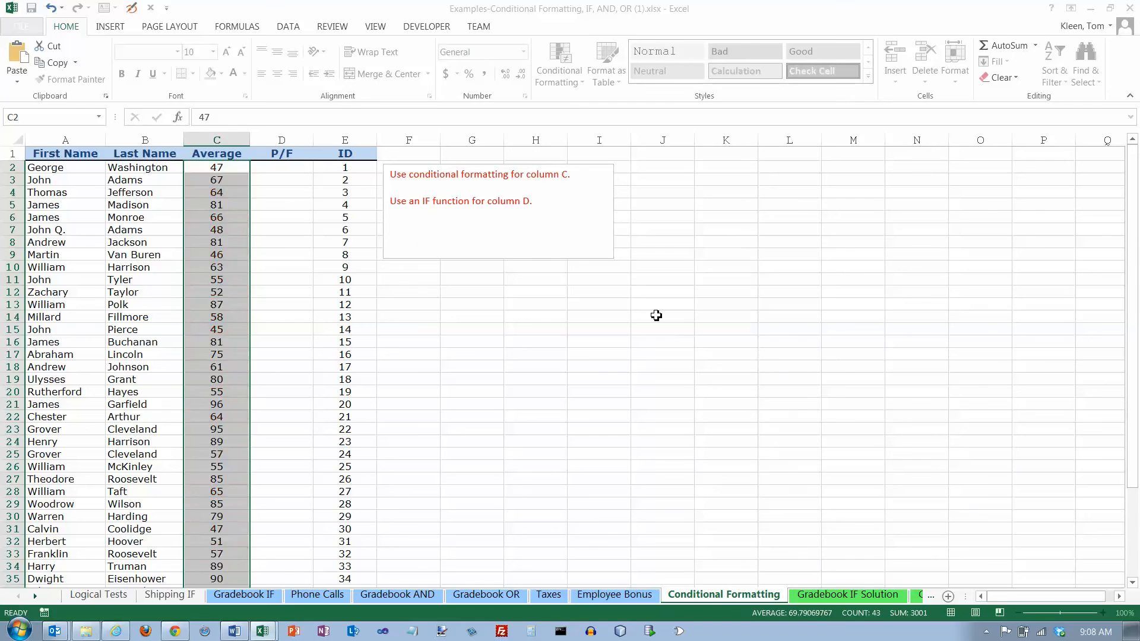
pyautogui.click(727, 283)
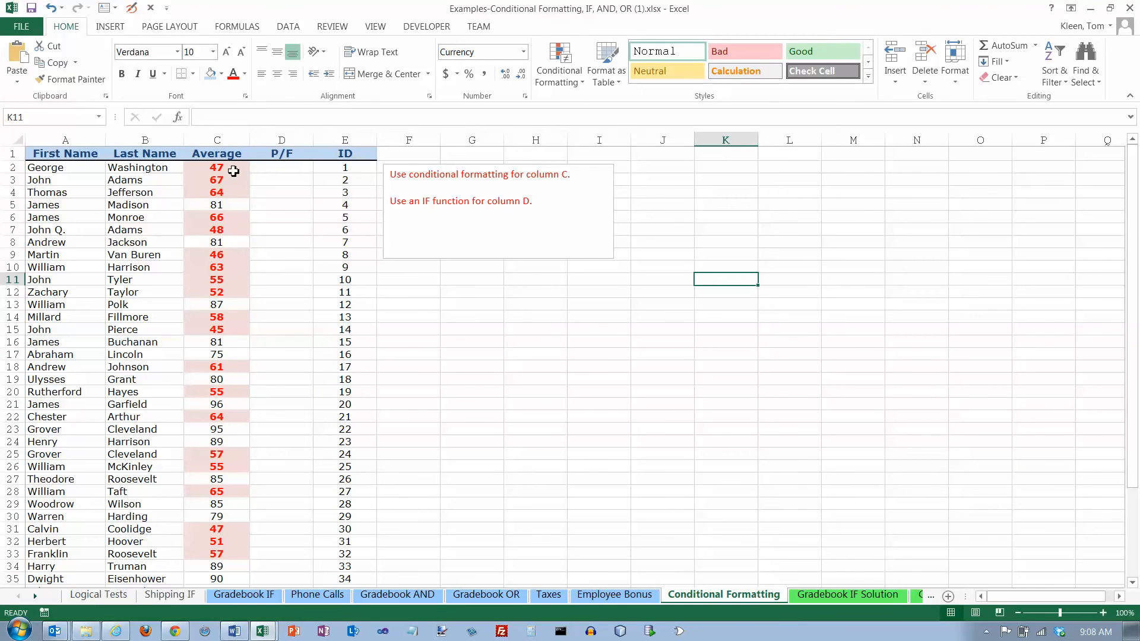
pyautogui.scroll(-7, 244, 394)
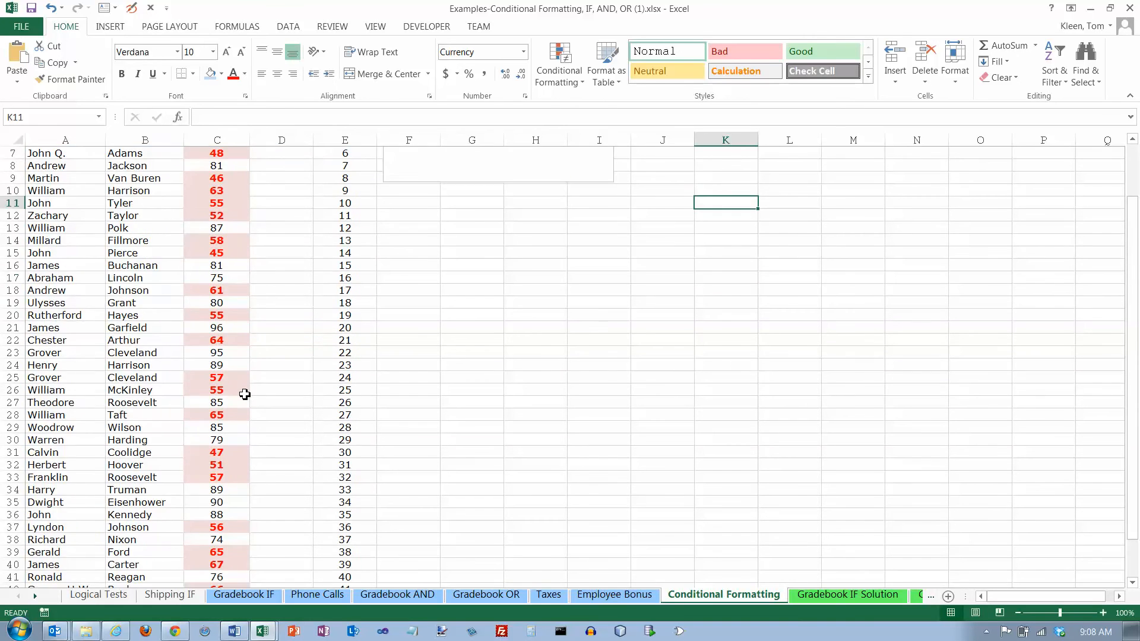
# - Change the average in C2 to 80 and the average in C5 to 60 to test the highlight rule
pyautogui.scroll(7, 245, 394)
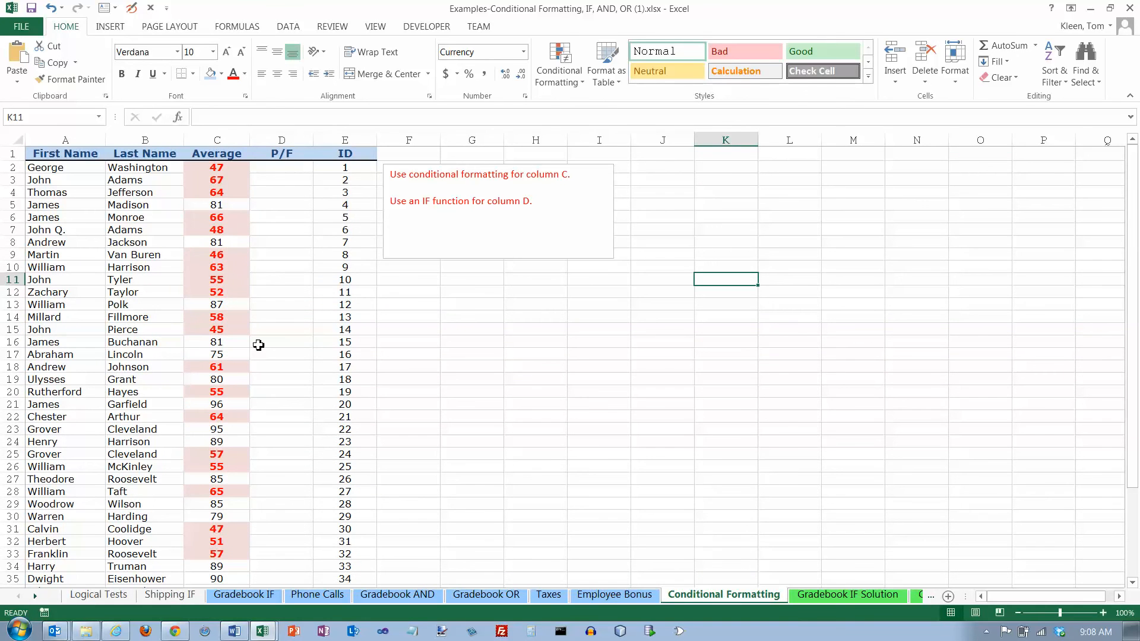
pyautogui.click(217, 170)
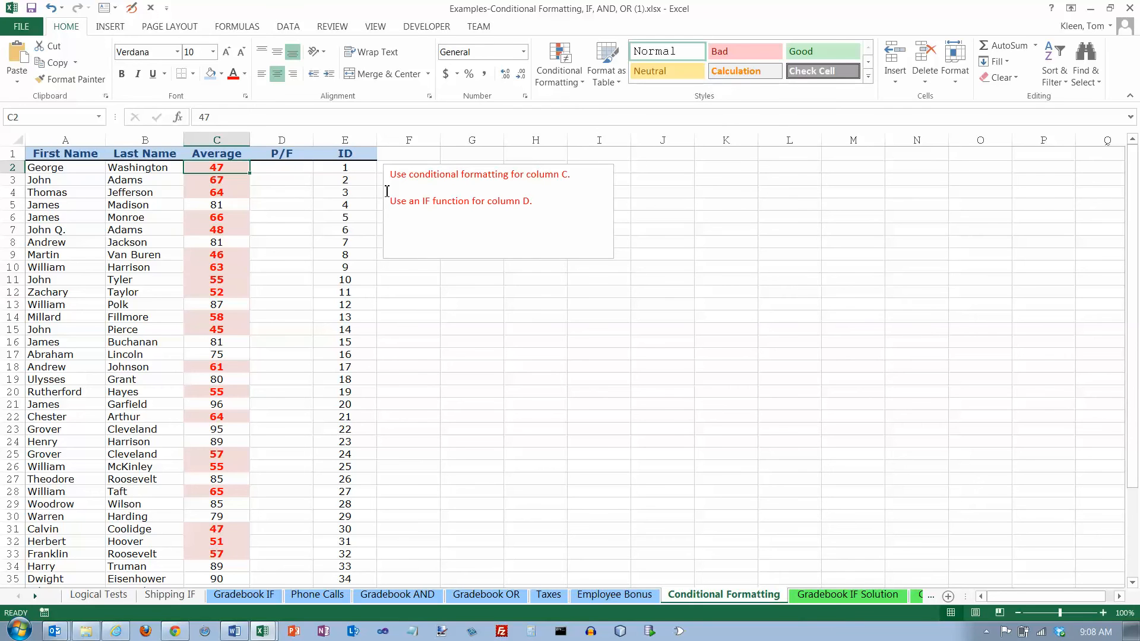
pyautogui.write('80')
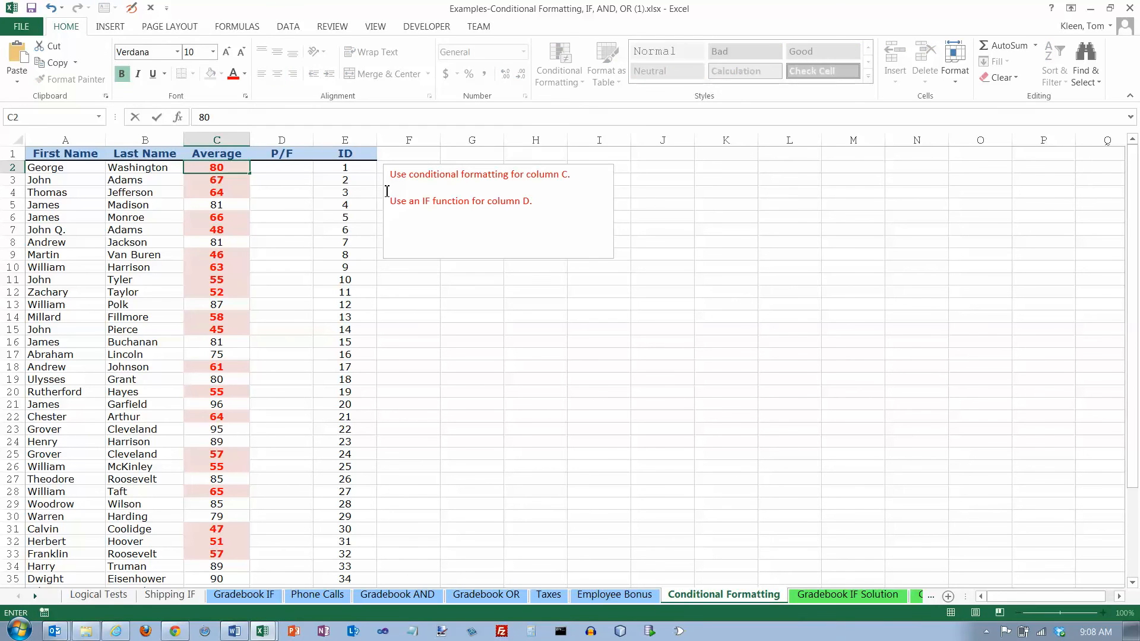
pyautogui.press('Return')
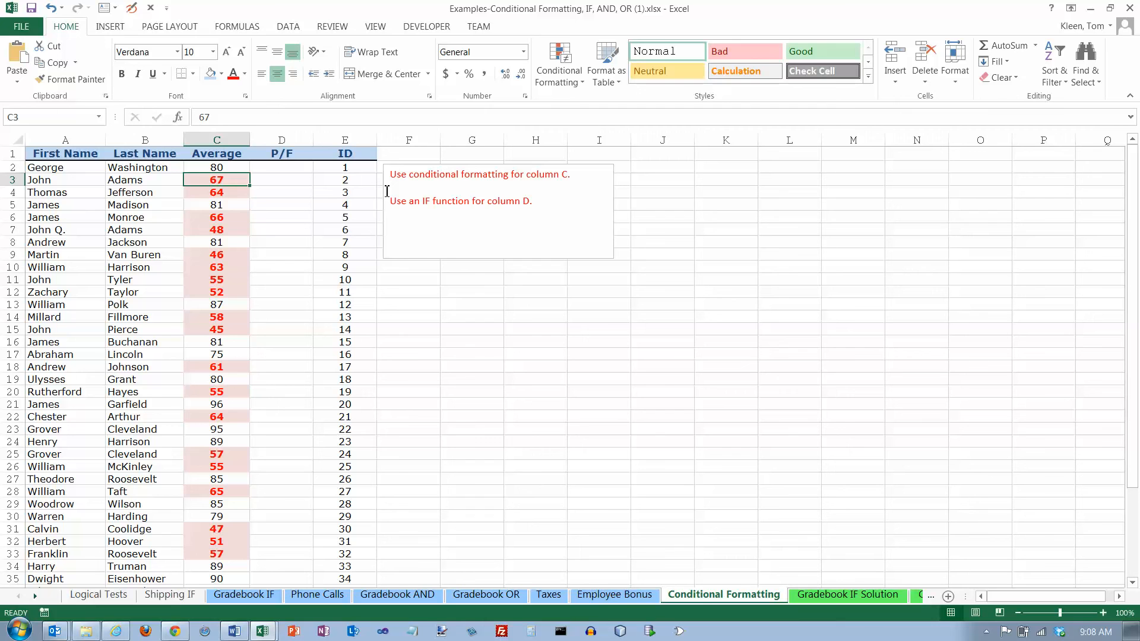
pyautogui.press('Down')
pyautogui.press('Down')
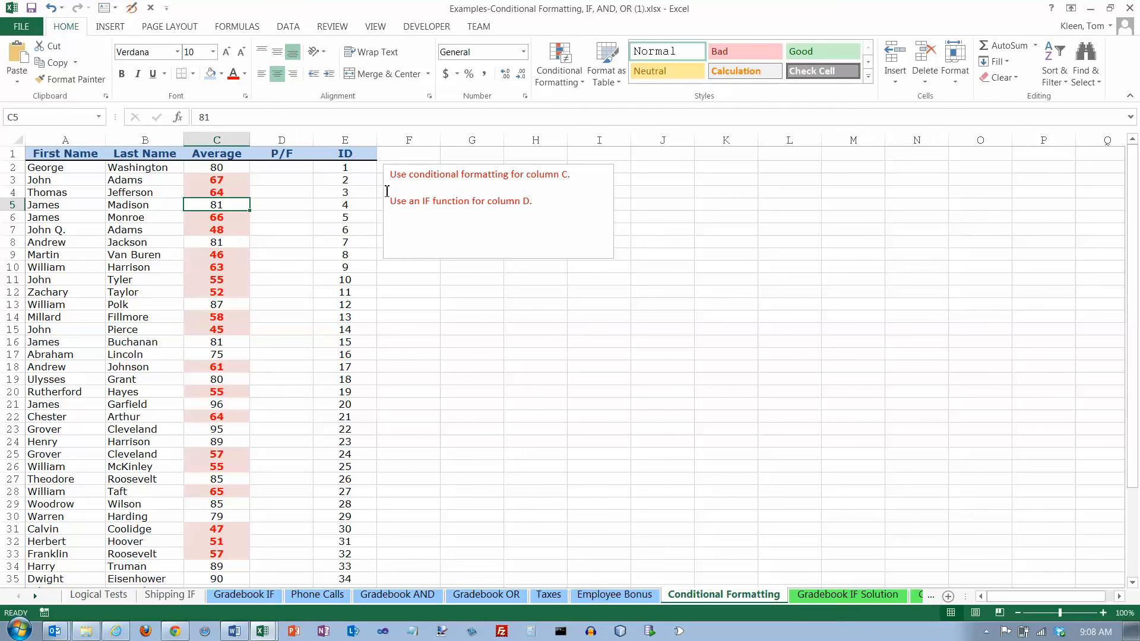
pyautogui.write('60')
pyautogui.press('Return')
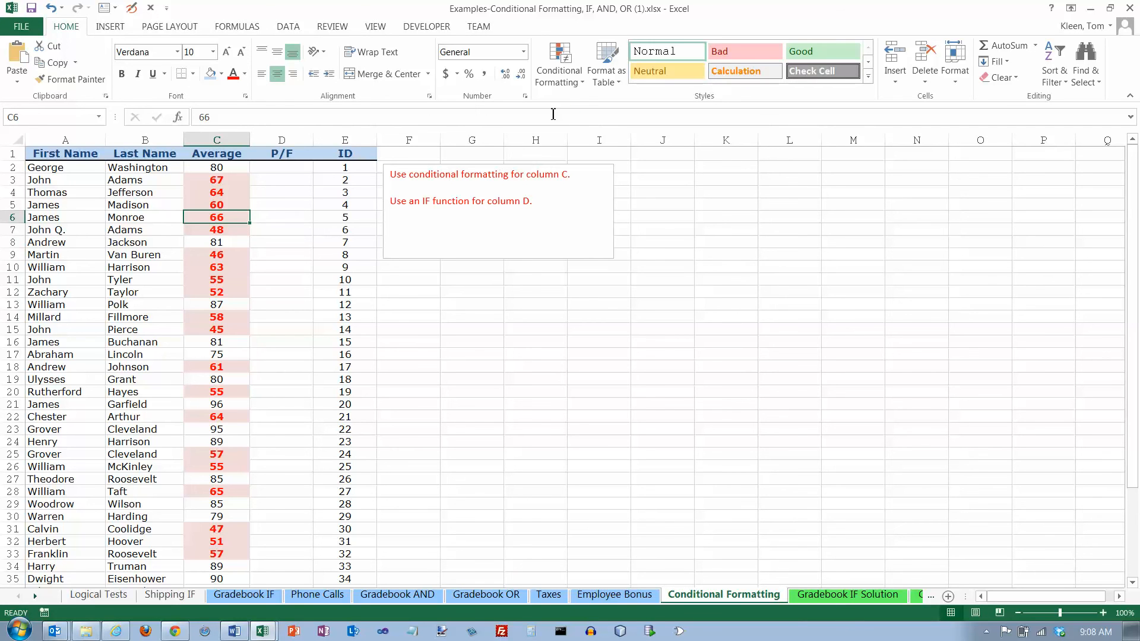
# - Start a Greater Than highlight rule for the averages in C2:C44 with a threshold of 85
pyautogui.moveTo(233, 171); pyautogui.dragTo(213, 611)
pyautogui.scroll(3, 489, 297)
pyautogui.scroll(1, 491, 297)
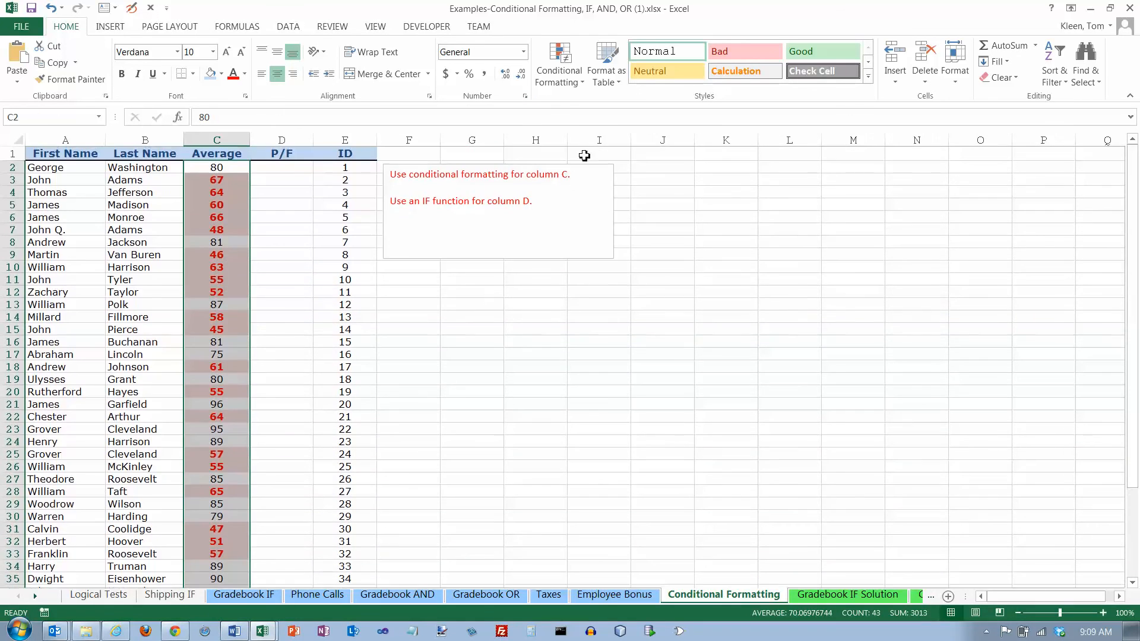
pyautogui.click(579, 83)
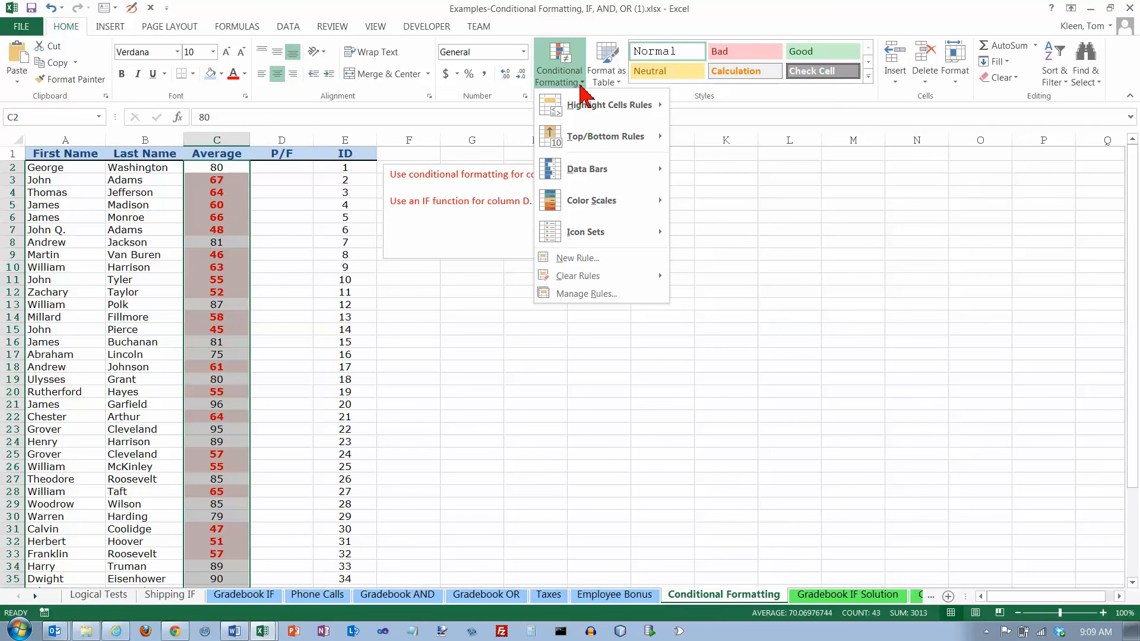
pyautogui.moveTo(585, 110)
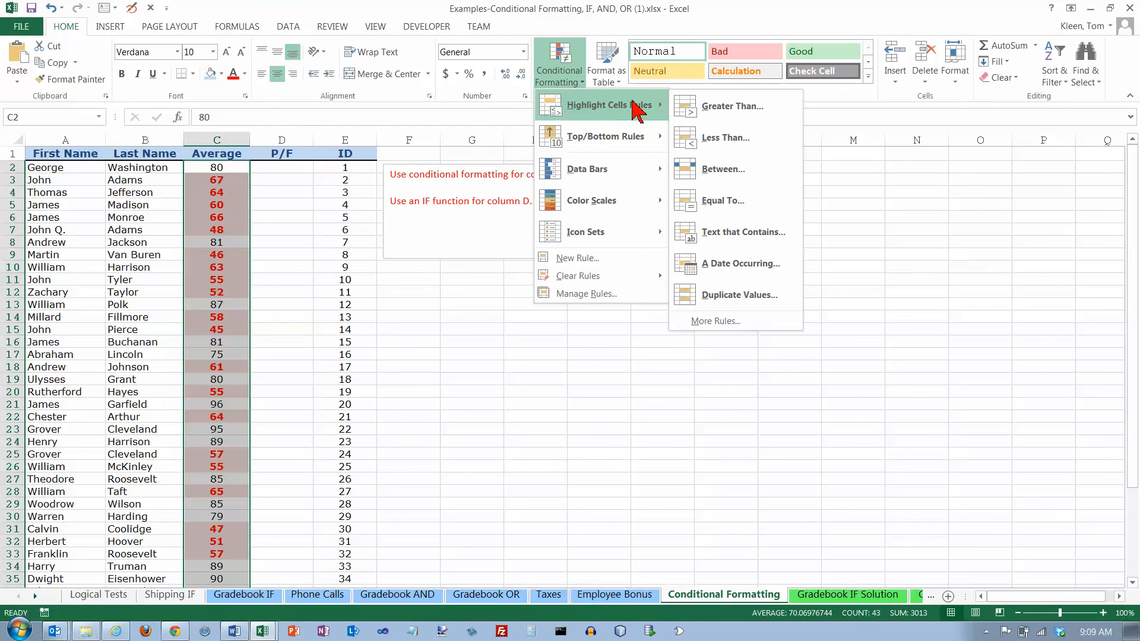
pyautogui.click(720, 108)
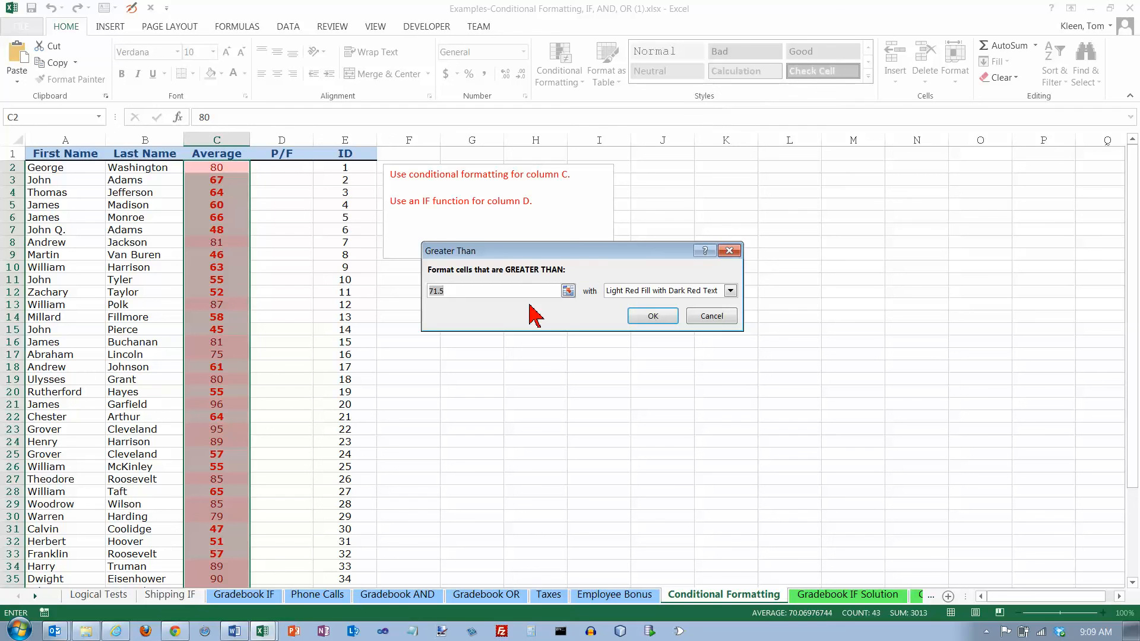
pyautogui.write('85')
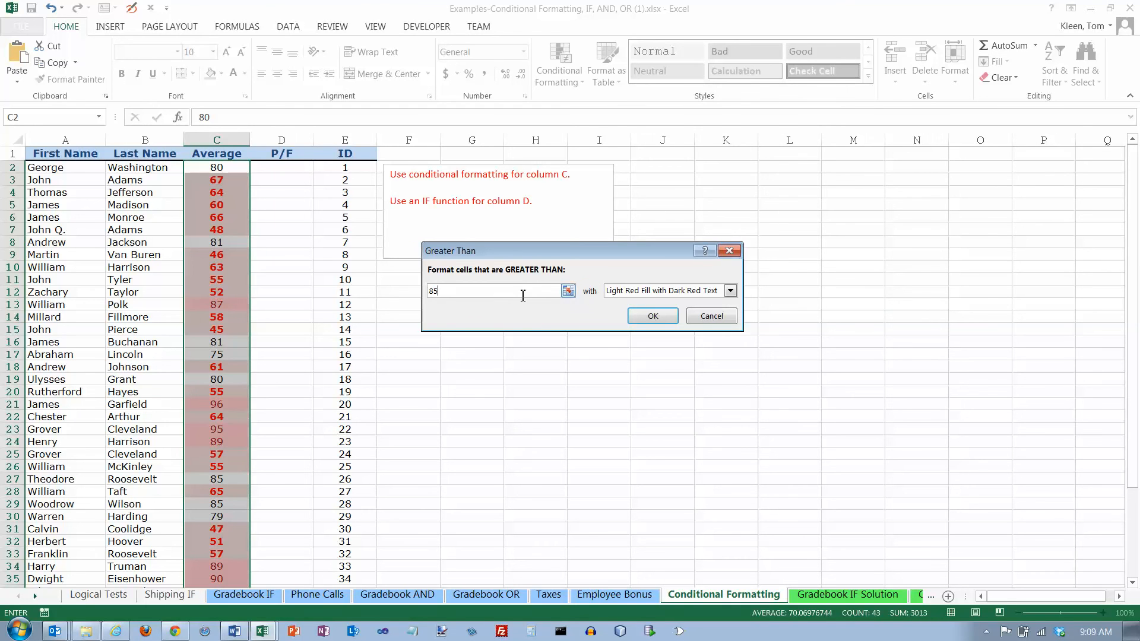
# - Start a custom format for the Greater Than rule and set its font color to a medium blue theme tint
pyautogui.click(730, 291)
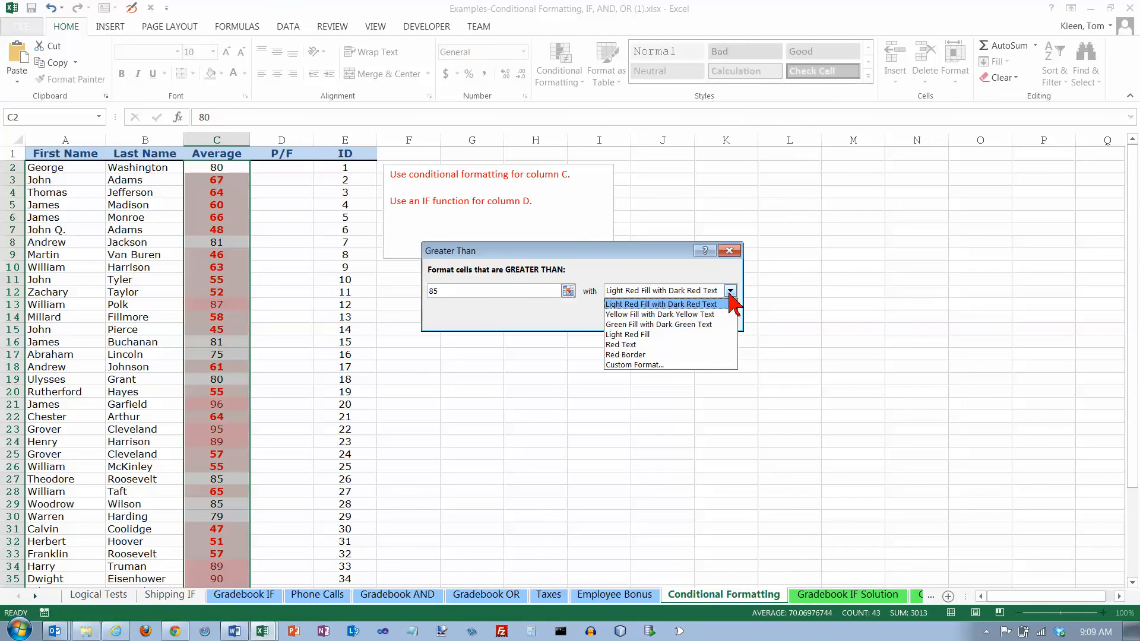
pyautogui.click(634, 365)
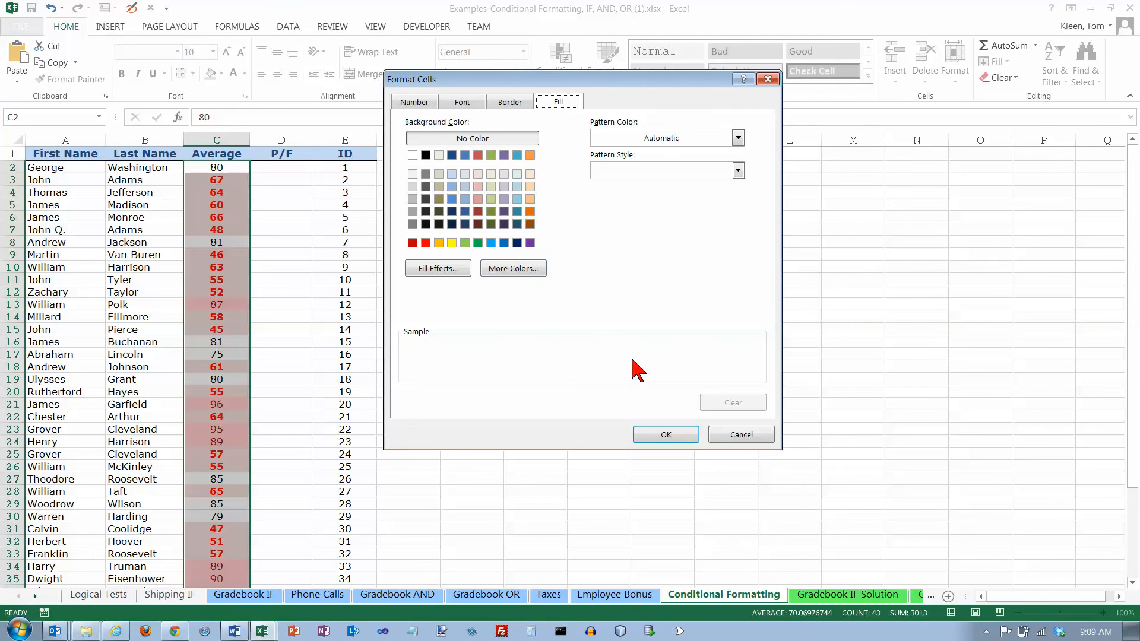
pyautogui.click(469, 105)
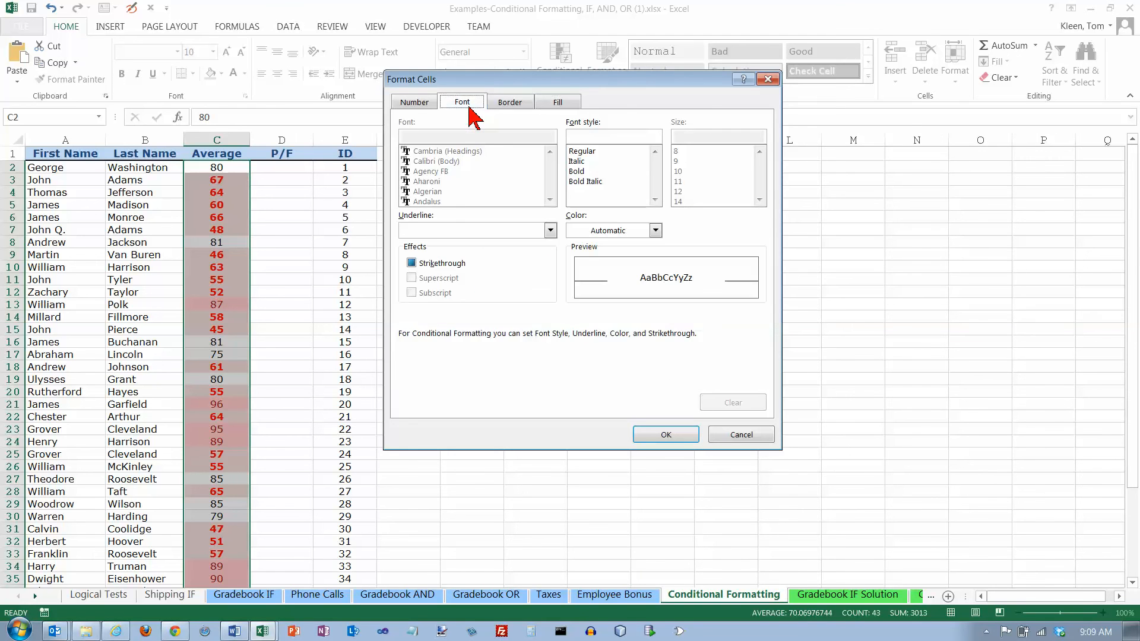
pyautogui.click(655, 230)
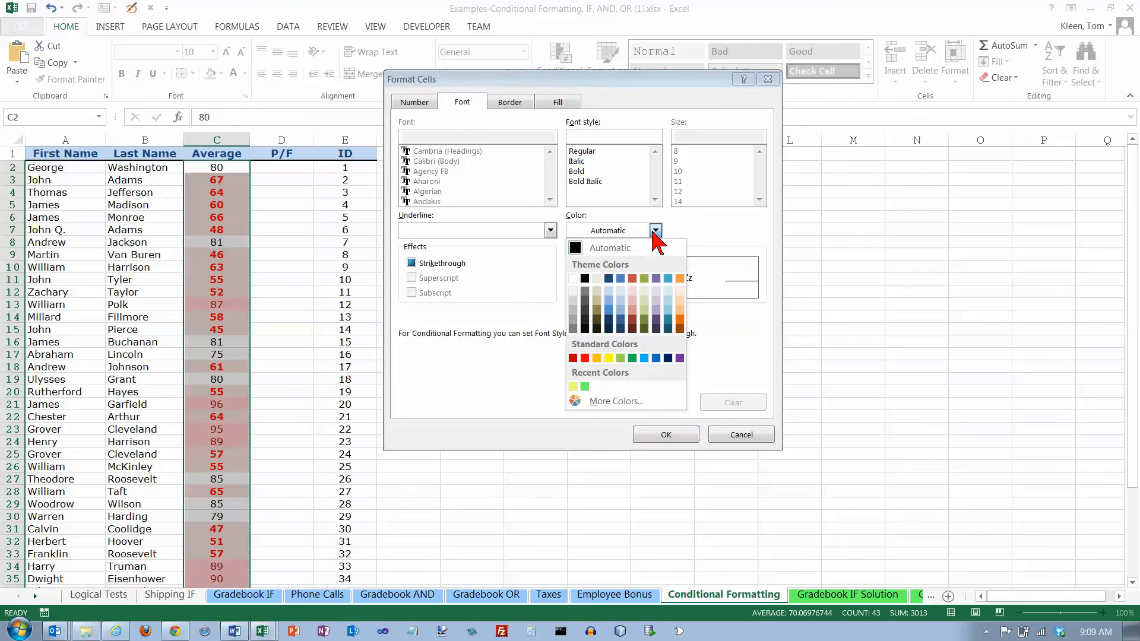
pyautogui.click(609, 310)
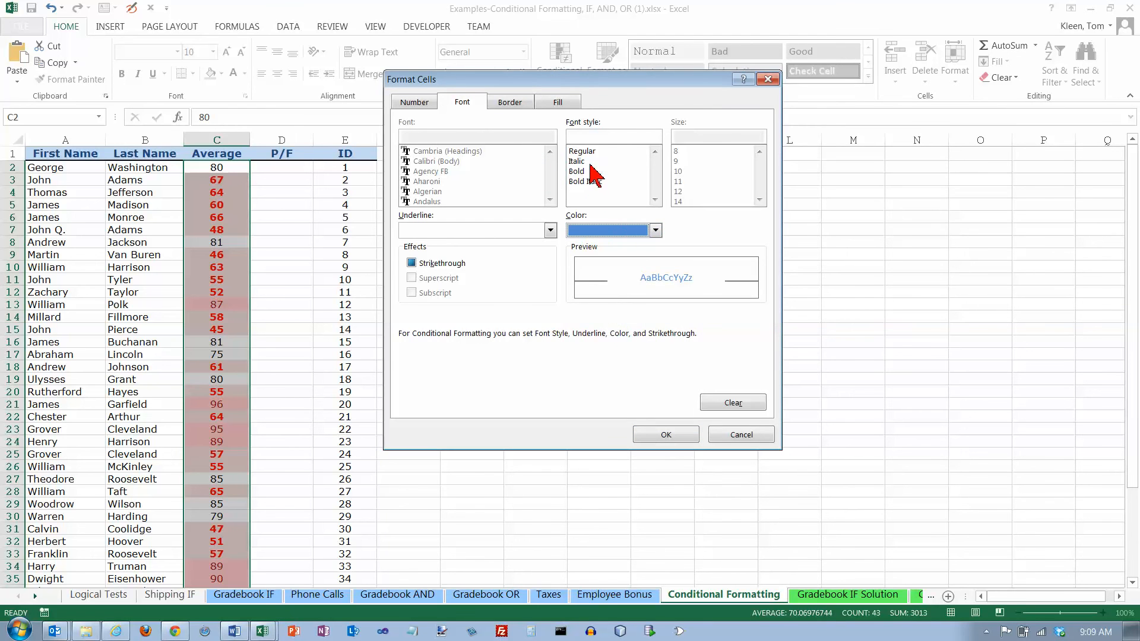
# - Set the custom format's fill to the lightest dark-blue theme tint and apply the Greater Than rule to the averages
pyautogui.click(556, 103)
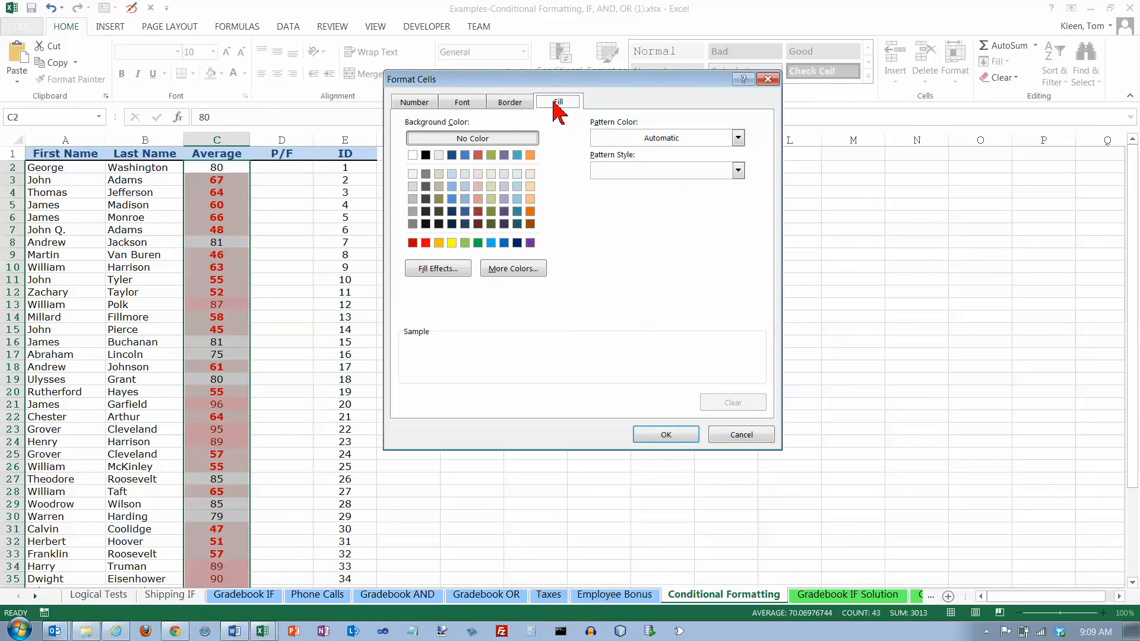
pyautogui.click(455, 176)
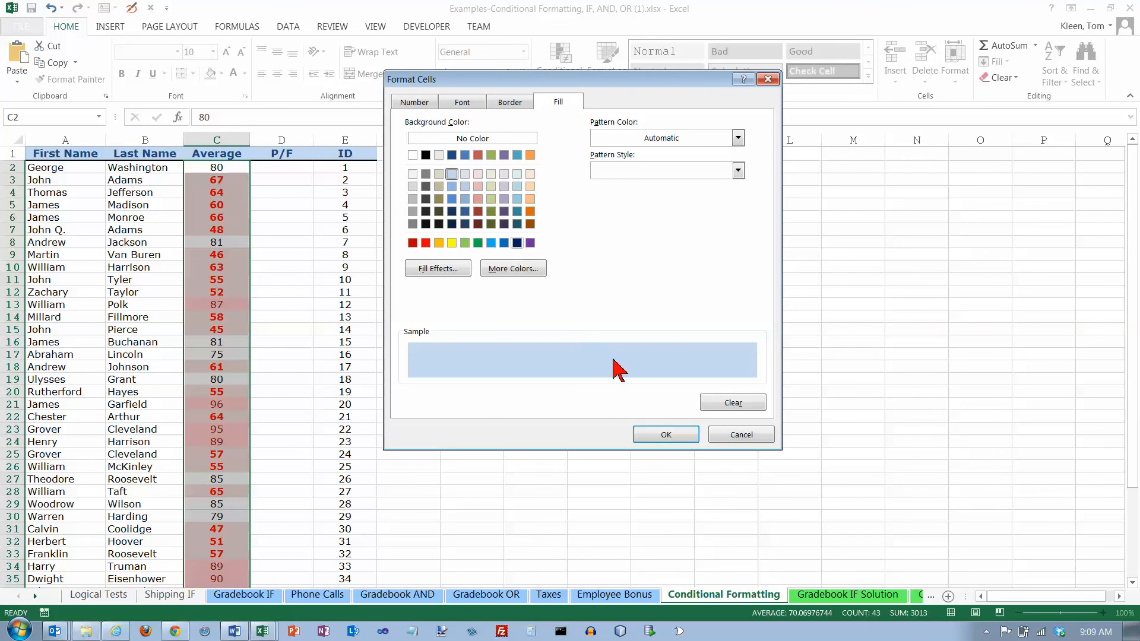
pyautogui.click(666, 435)
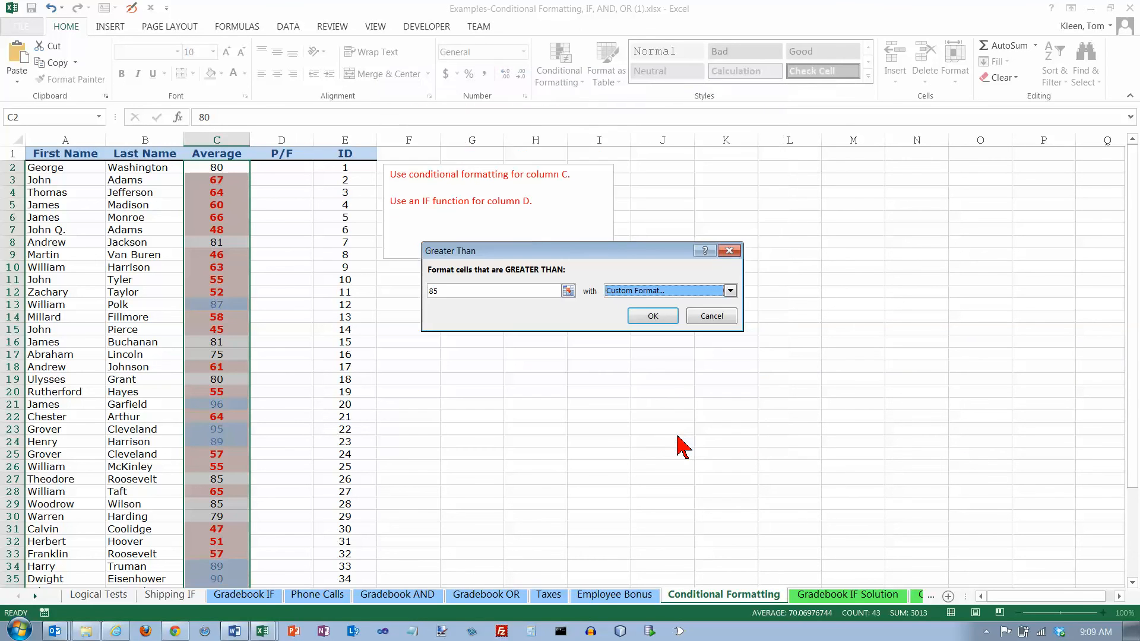
pyautogui.click(661, 316)
pyautogui.click(682, 343)
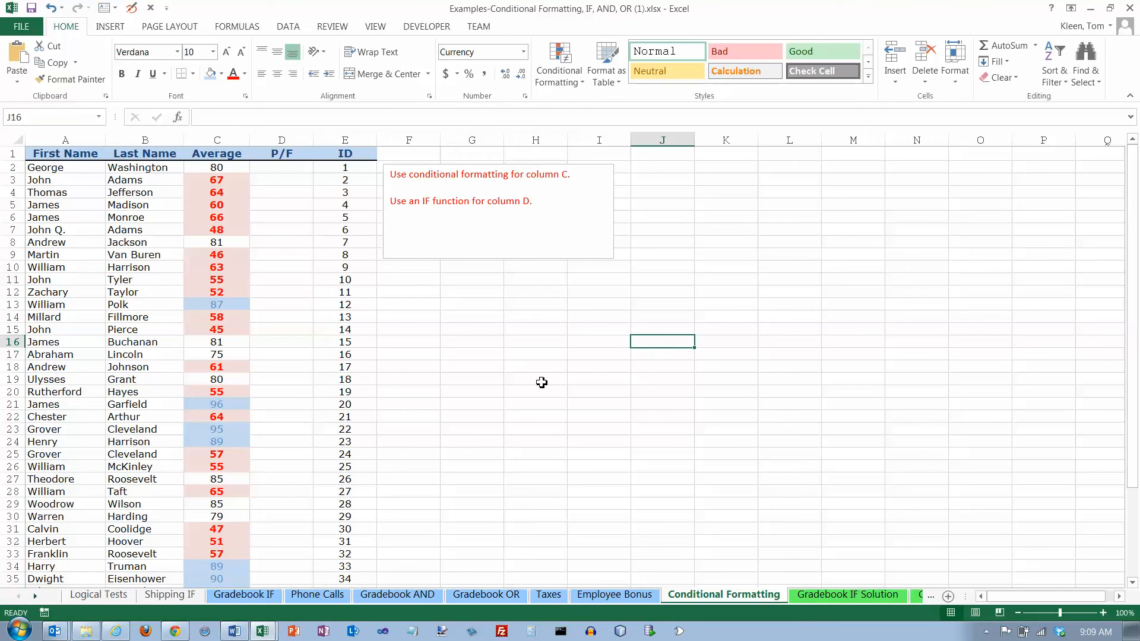
# - Examine the highlighted averages in column C down to the last row of the gradebook
pyautogui.scroll(-7, 288, 264)
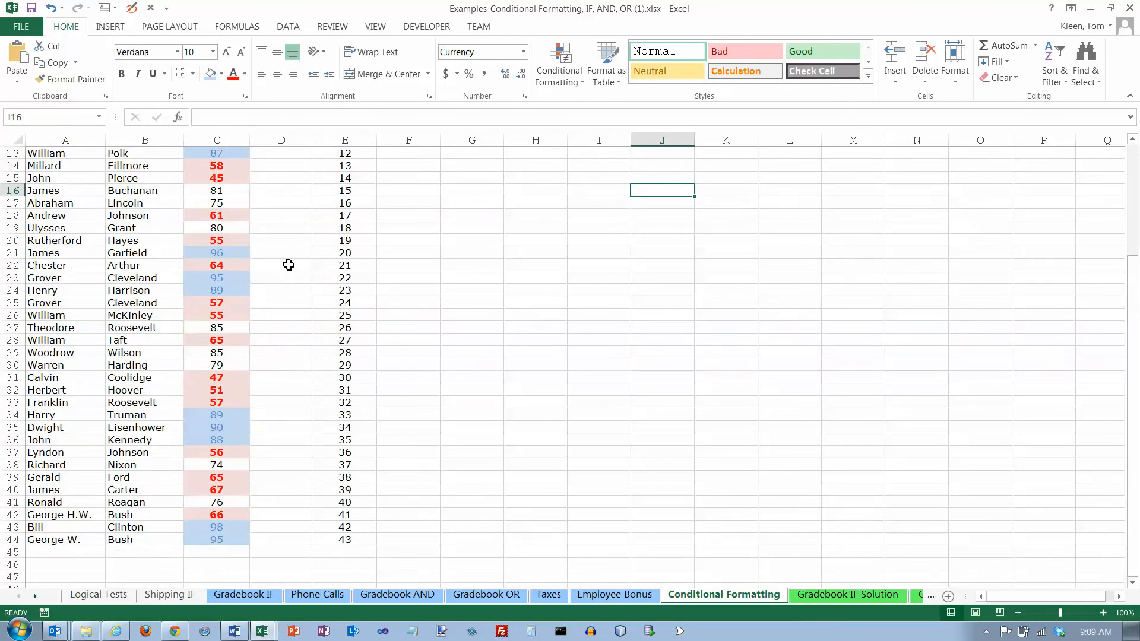
pyautogui.scroll(7, 286, 269)
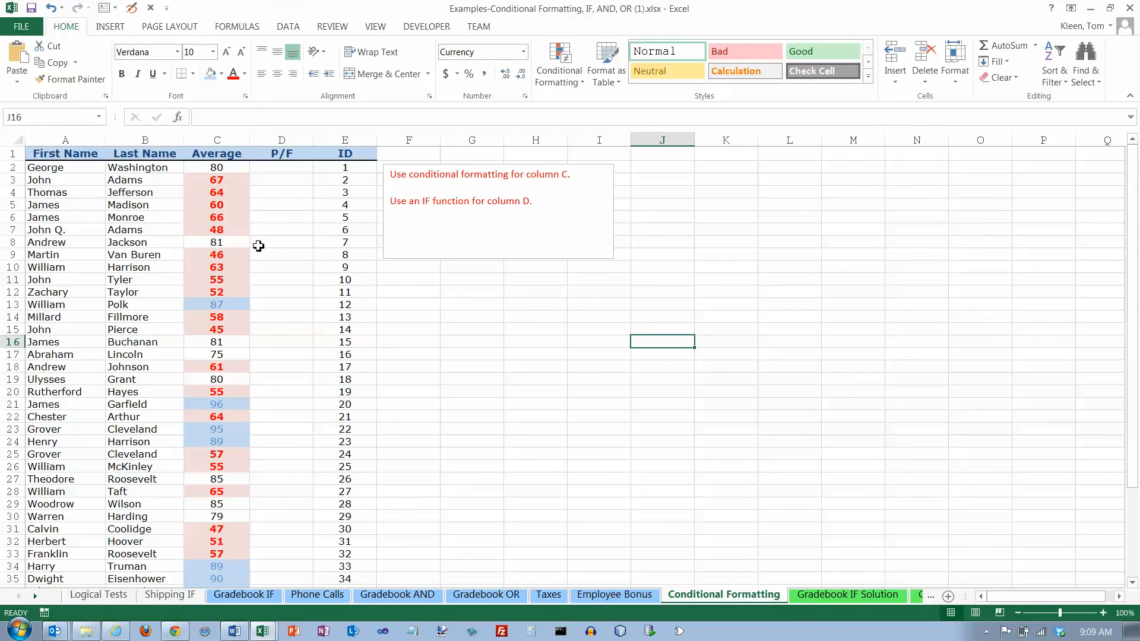
pyautogui.scroll(-1, 261, 244)
pyautogui.scroll(-2, 261, 244)
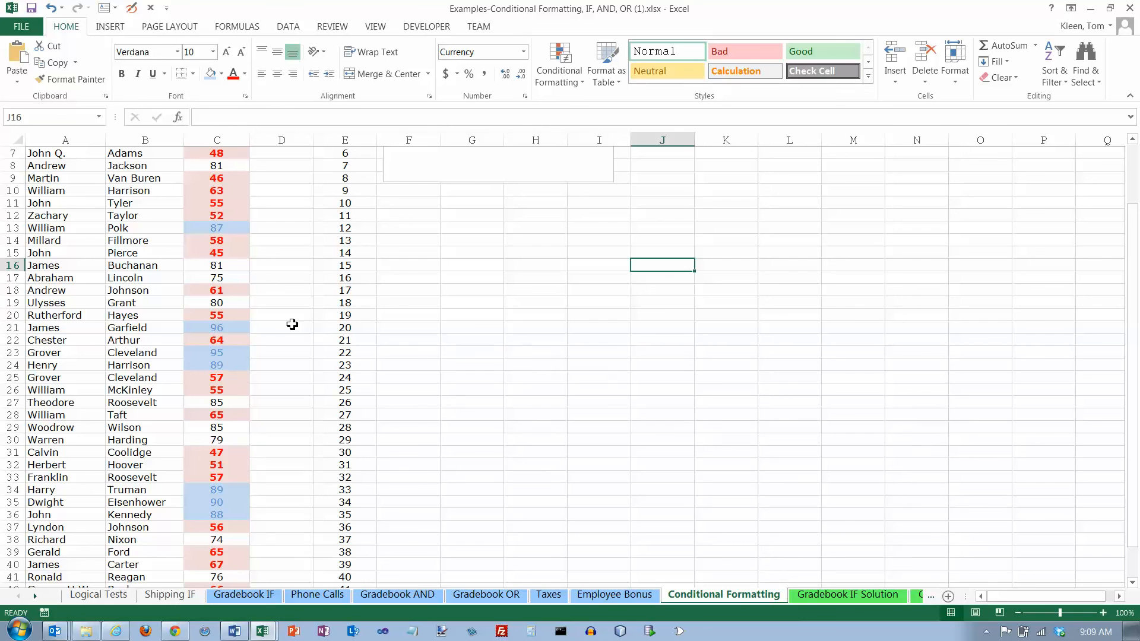
pyautogui.scroll(-3, 288, 338)
pyautogui.scroll(5, 293, 323)
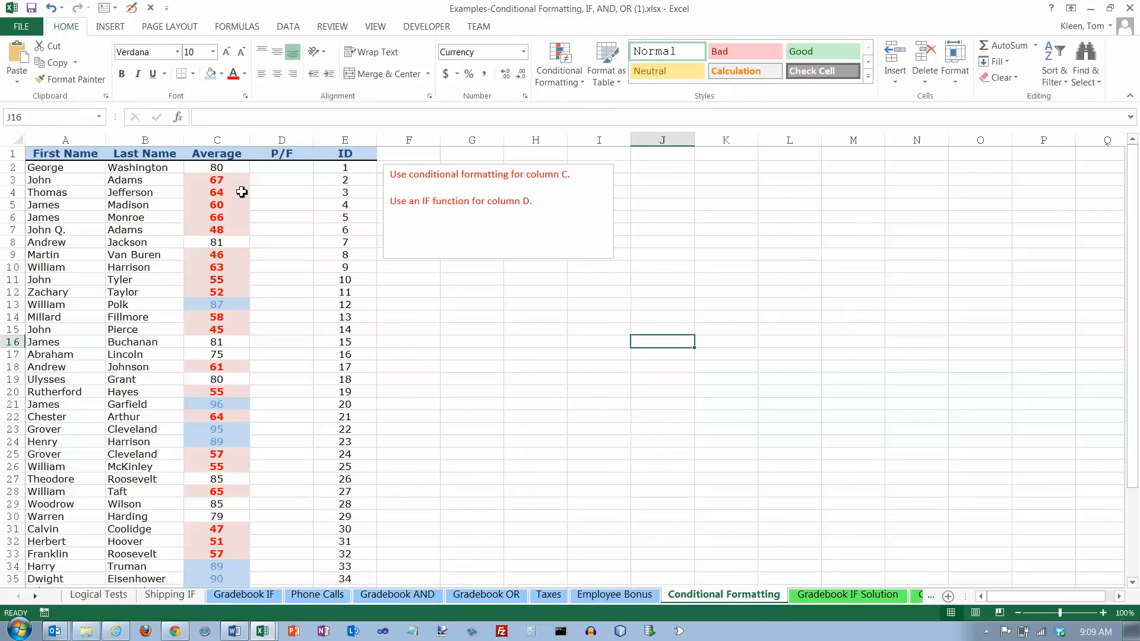
# - Clear all conditional formatting rules from the entire sheet
pyautogui.click(583, 83)
pyautogui.moveTo(594, 138)
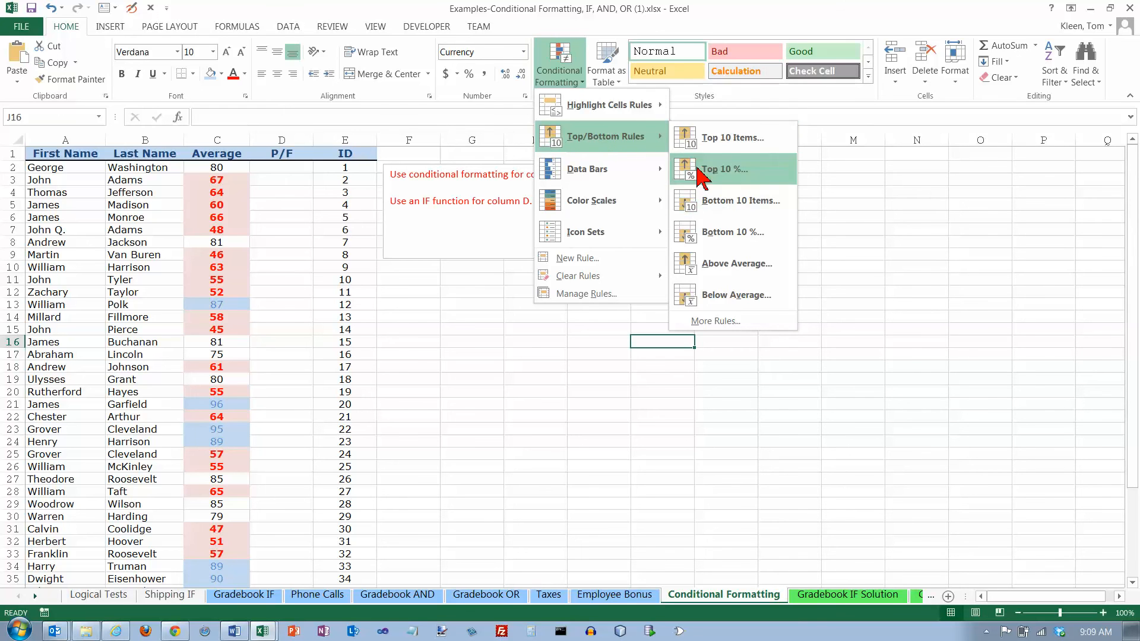
pyautogui.moveTo(610, 108)
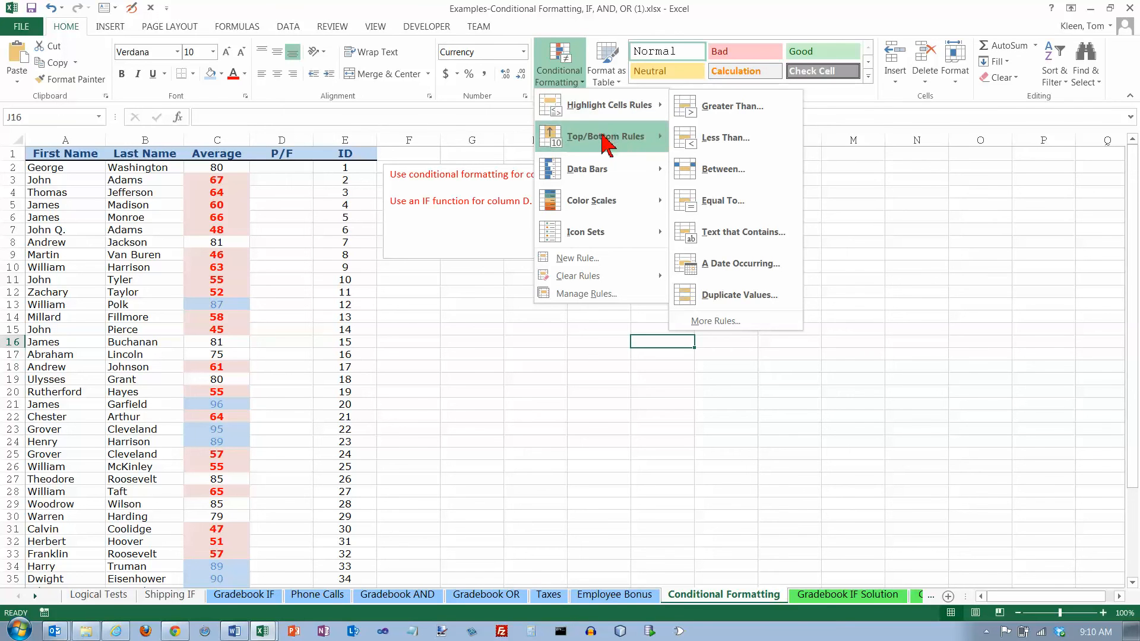
pyautogui.moveTo(602, 277)
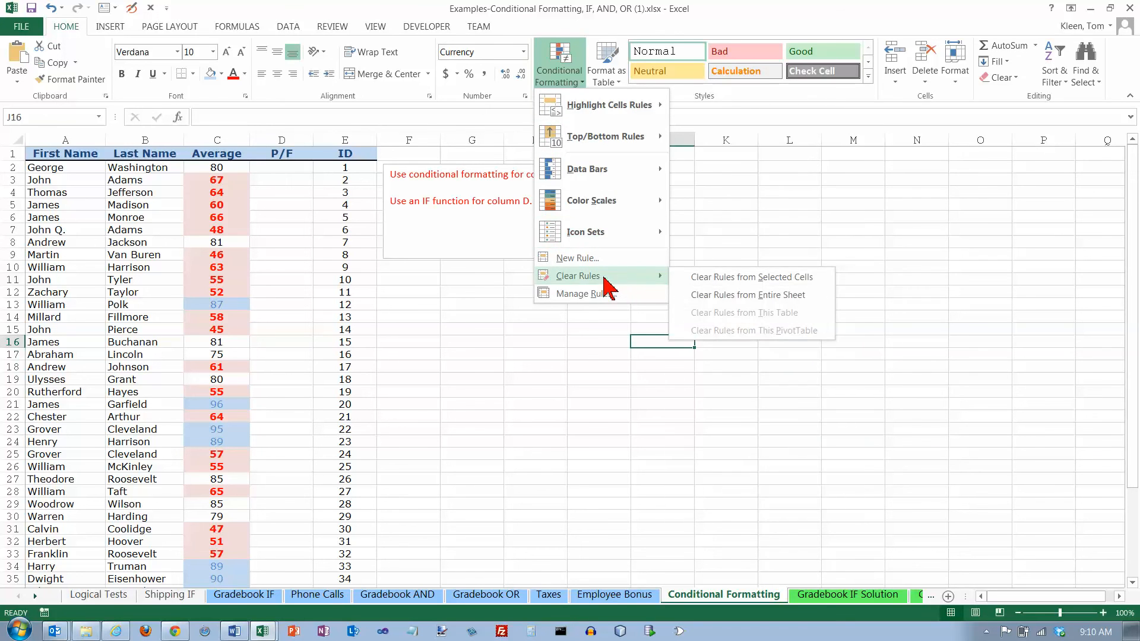
pyautogui.click(736, 297)
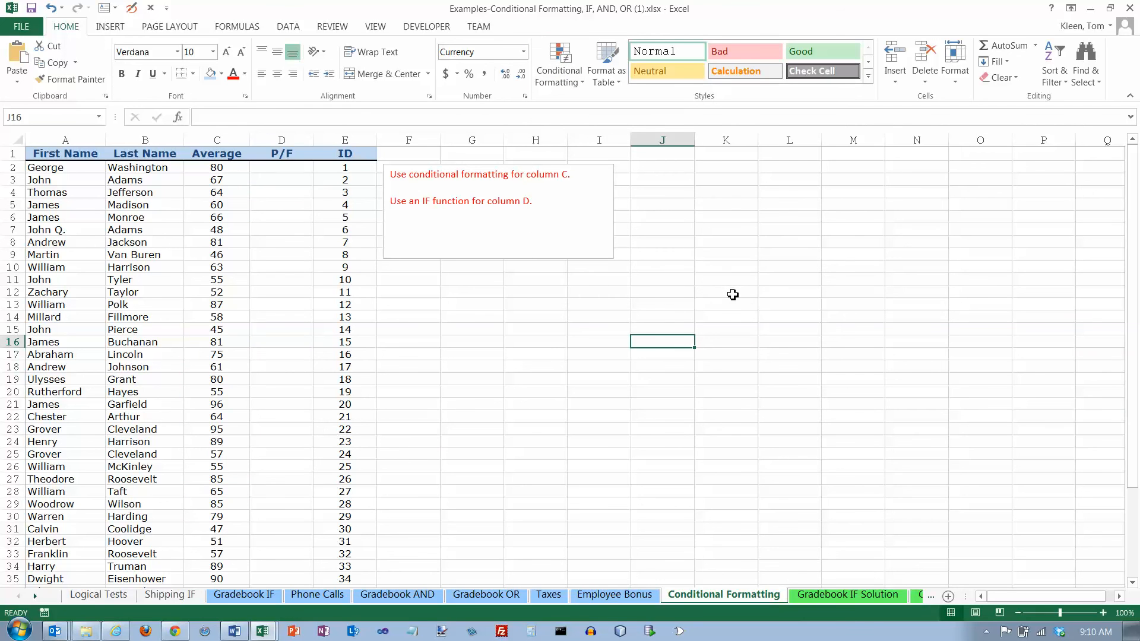